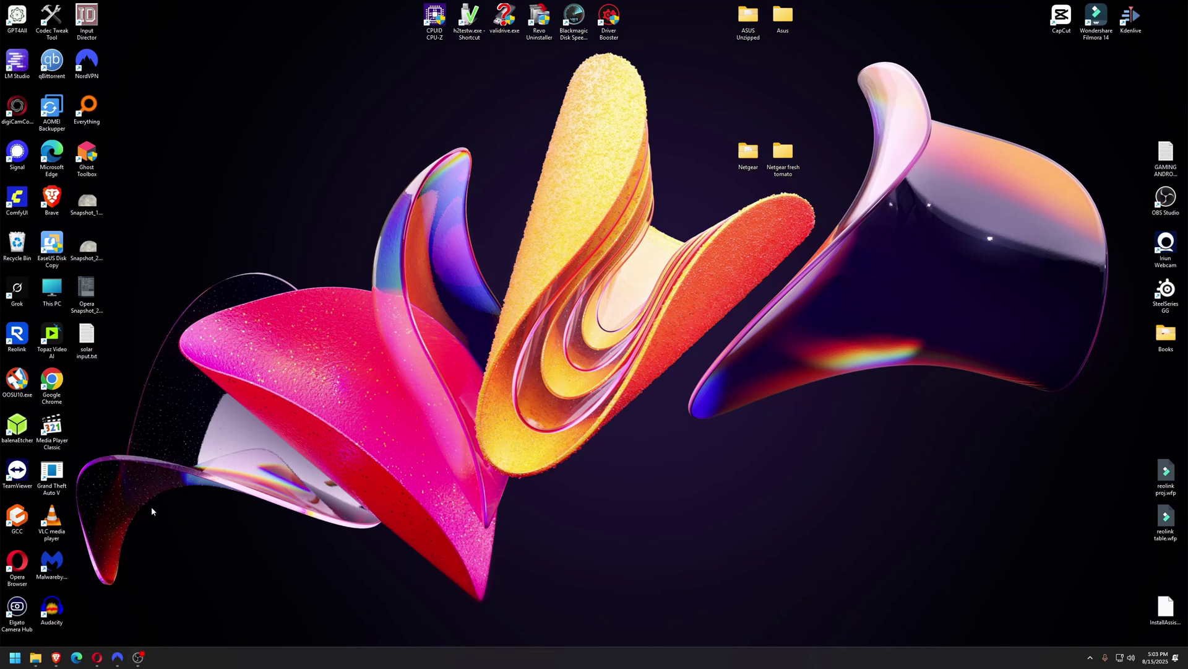
- Restore the R8000 router page in Opera and close the Nighthawk App promotion banner
{"action": "mouse_move", "coordinate": [55, 661]}
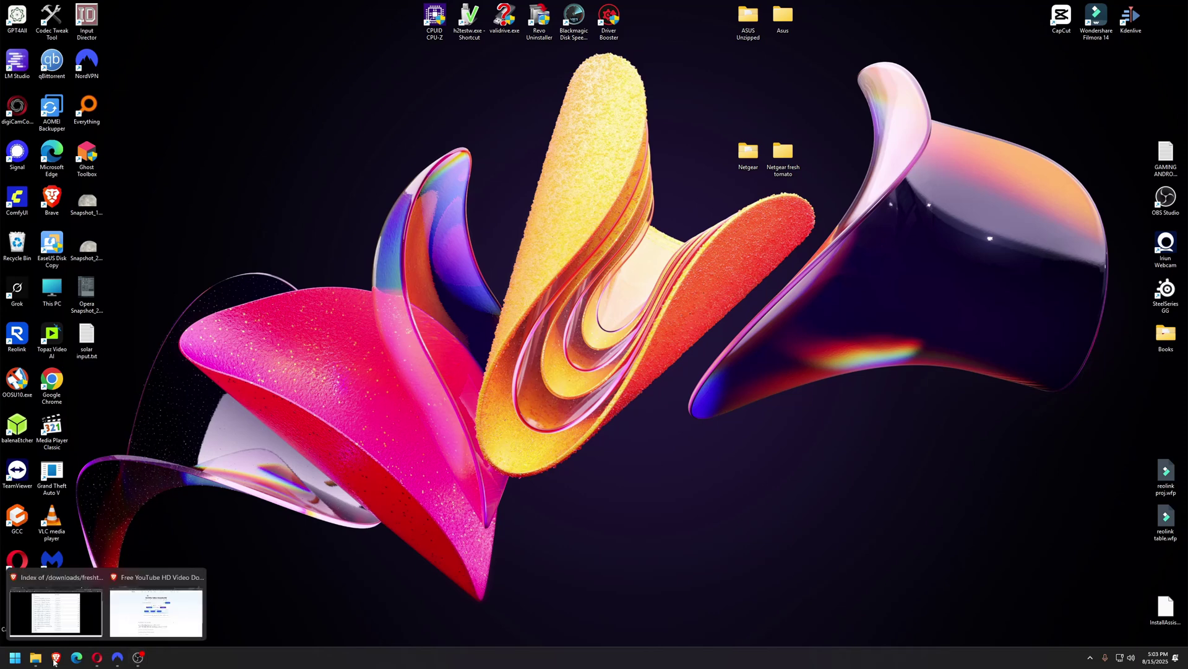
{"action": "left_click", "coordinate": [97, 658]}
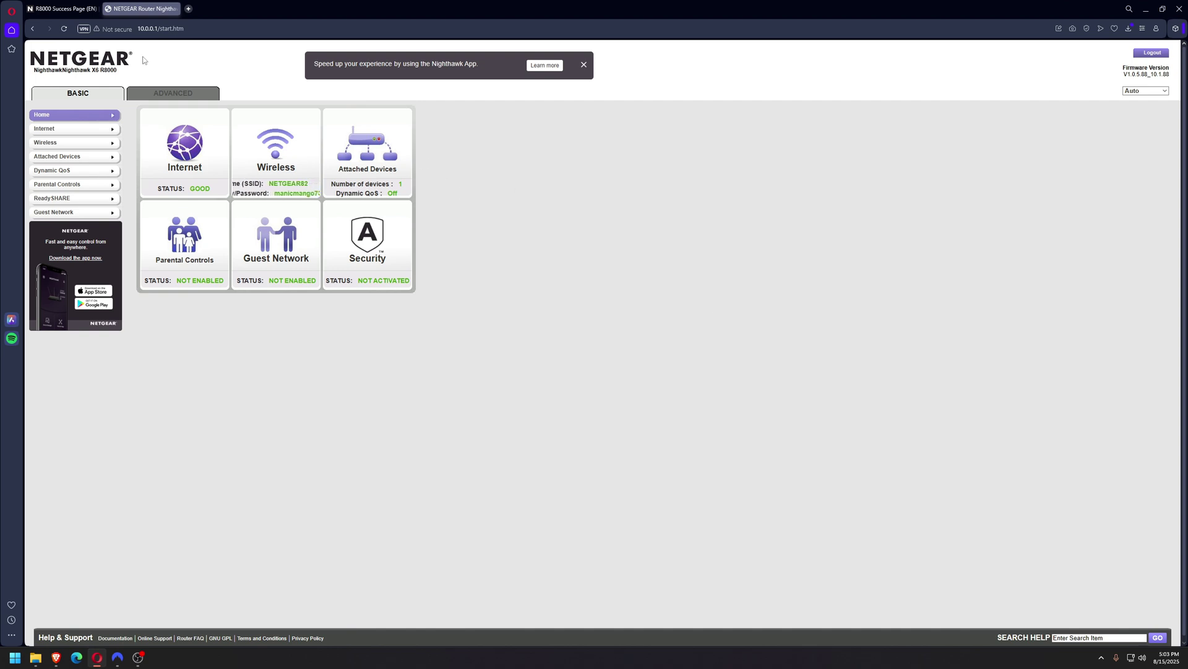
{"action": "left_click_drag", "start_coordinate": [119, 77], "coordinate": [32, 70]}
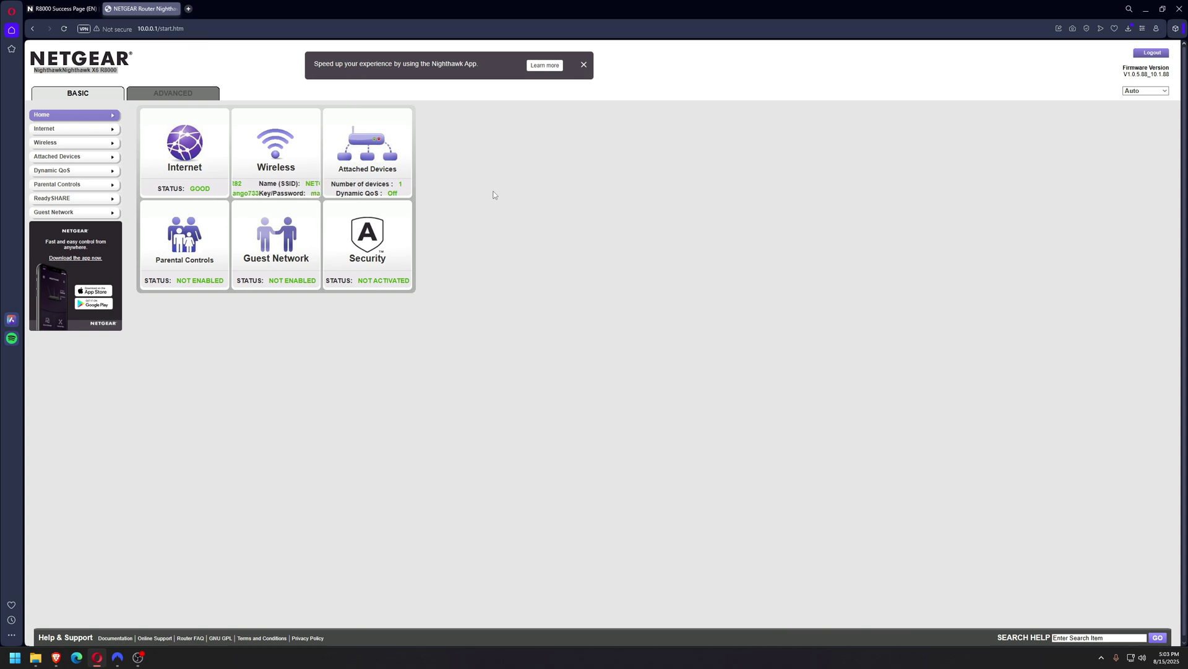
{"action": "left_click", "coordinate": [585, 65]}
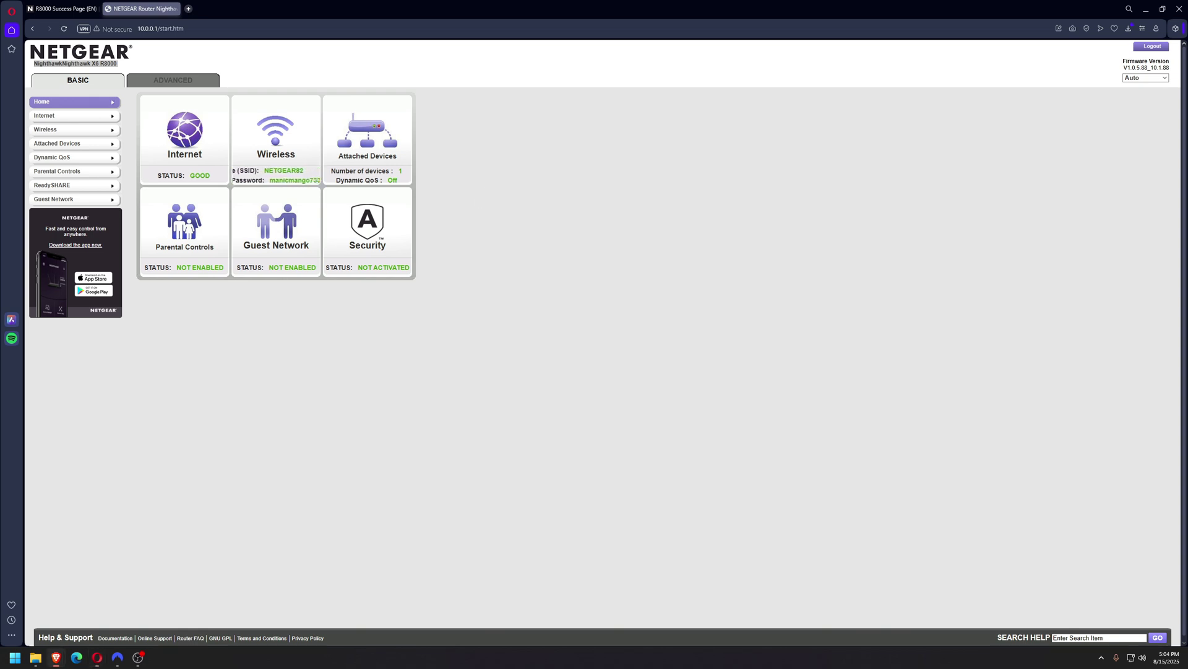
- Switch to the freshtomato.org downloads window in Brave and maximize it
{"action": "key", "text": "alt+Tab"}
{"action": "left_click_drag", "start_coordinate": [478, 95], "coordinate": [463, 80]}
{"action": "double_click", "coordinate": [619, 77]}
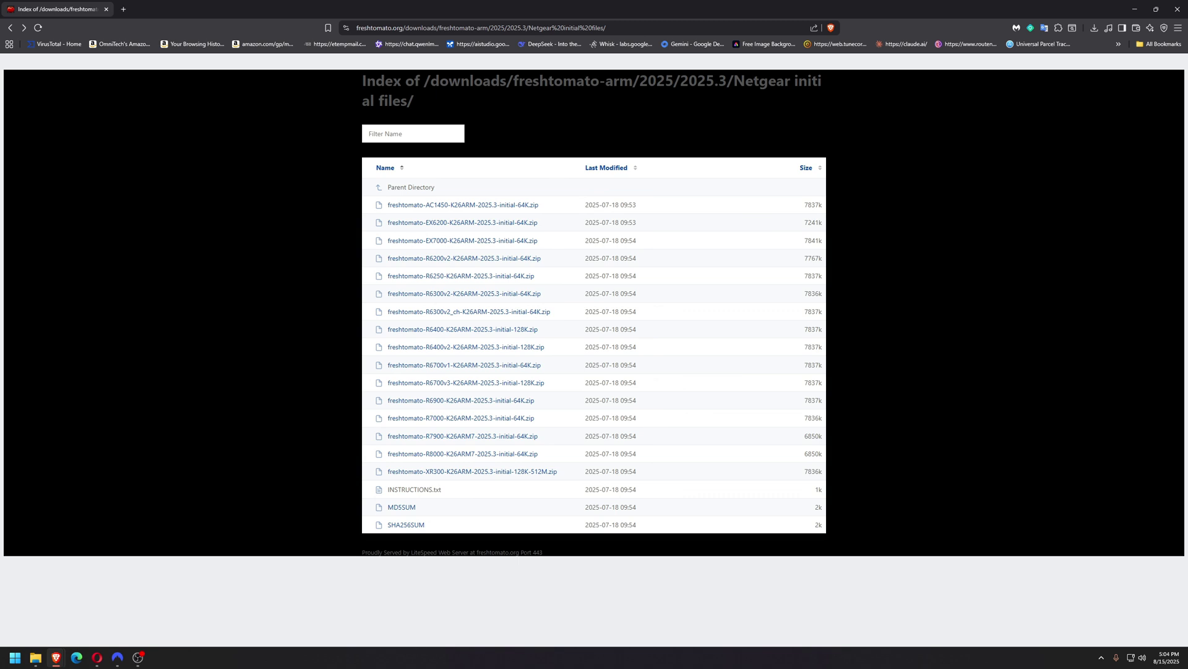
{"action": "left_click_drag", "start_coordinate": [424, 28], "coordinate": [357, 28]}
{"action": "left_click", "coordinate": [273, 159]}
- Browse the 2025.3 folder, cancel saving the R8000 AIO zip, and return to Netgear initial files
{"action": "left_click", "coordinate": [405, 187]}
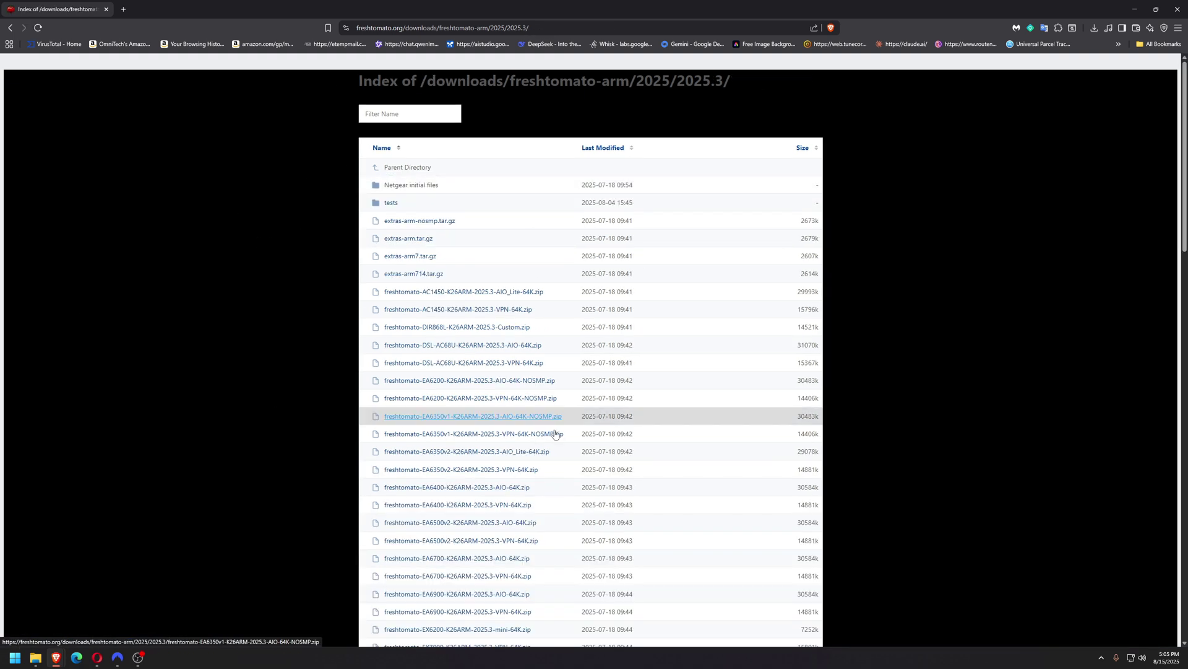
{"action": "scroll", "coordinate": [319, 260], "scroll_direction": "down", "scroll_amount": 10}
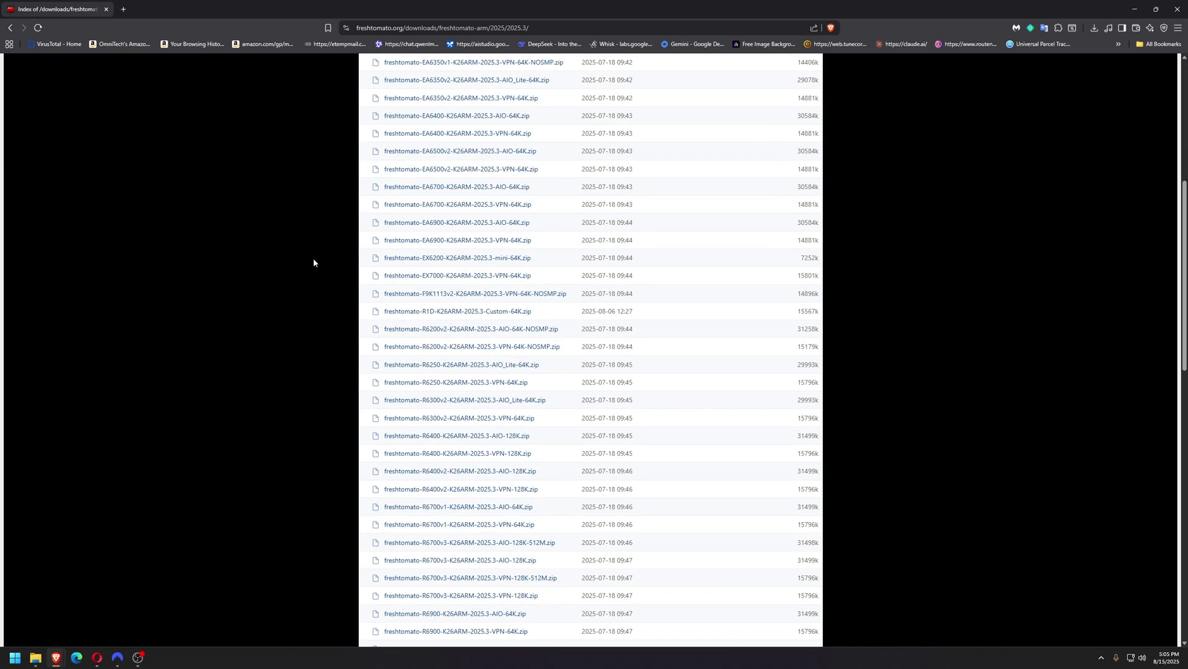
{"action": "scroll", "coordinate": [314, 262], "scroll_direction": "down", "scroll_amount": 1}
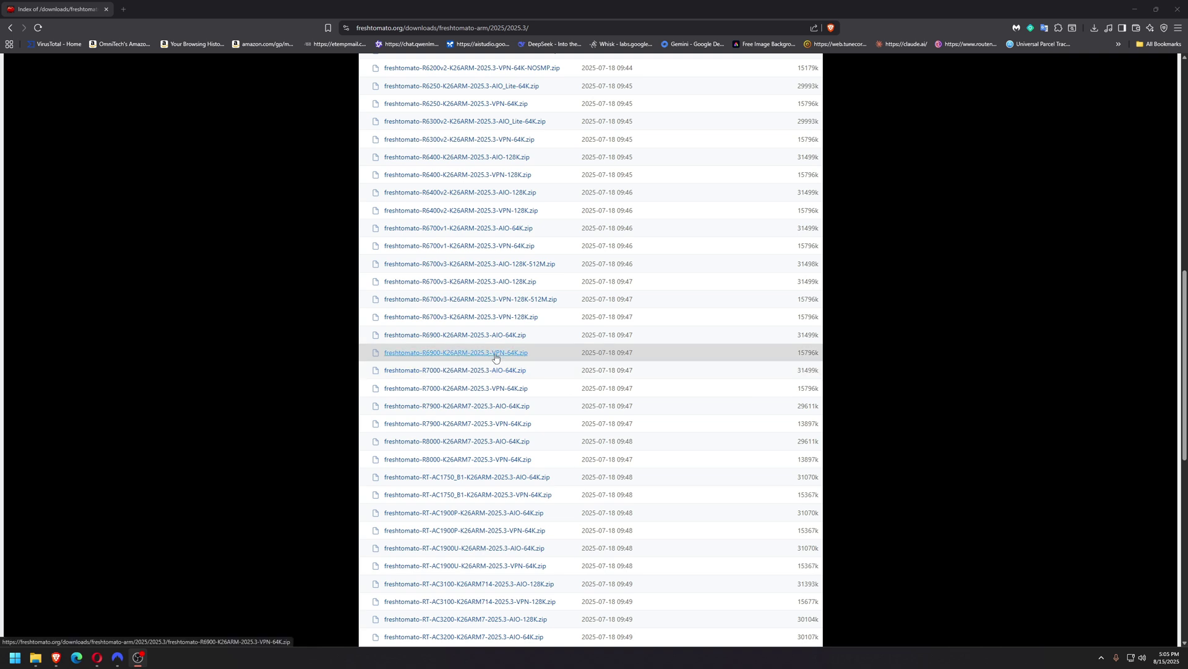
{"action": "left_click", "coordinate": [465, 442]}
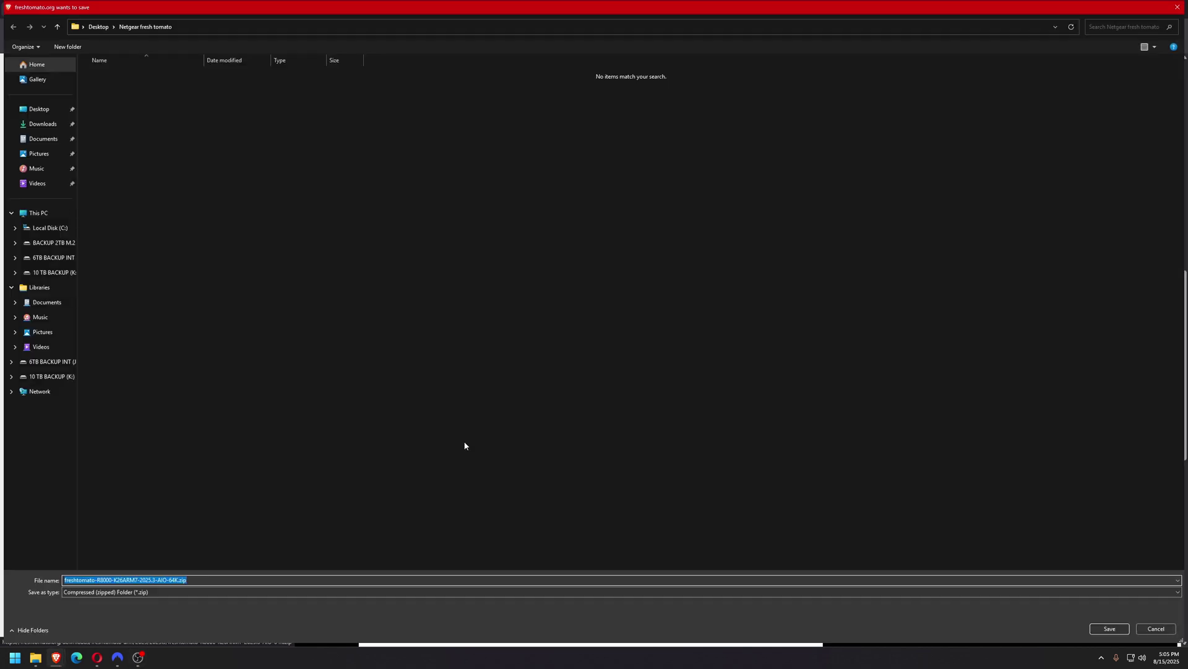
{"action": "left_click", "coordinate": [1156, 628]}
{"action": "scroll", "coordinate": [318, 314], "scroll_direction": "up", "scroll_amount": 15}
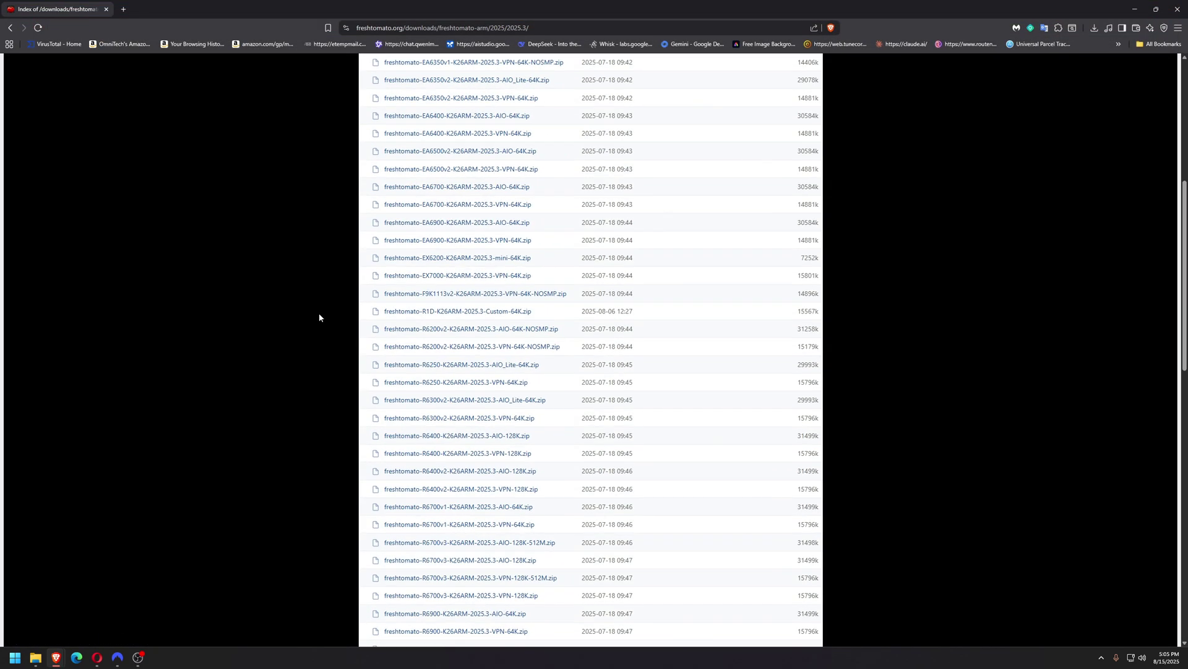
{"action": "scroll", "coordinate": [319, 317], "scroll_direction": "down", "scroll_amount": 15}
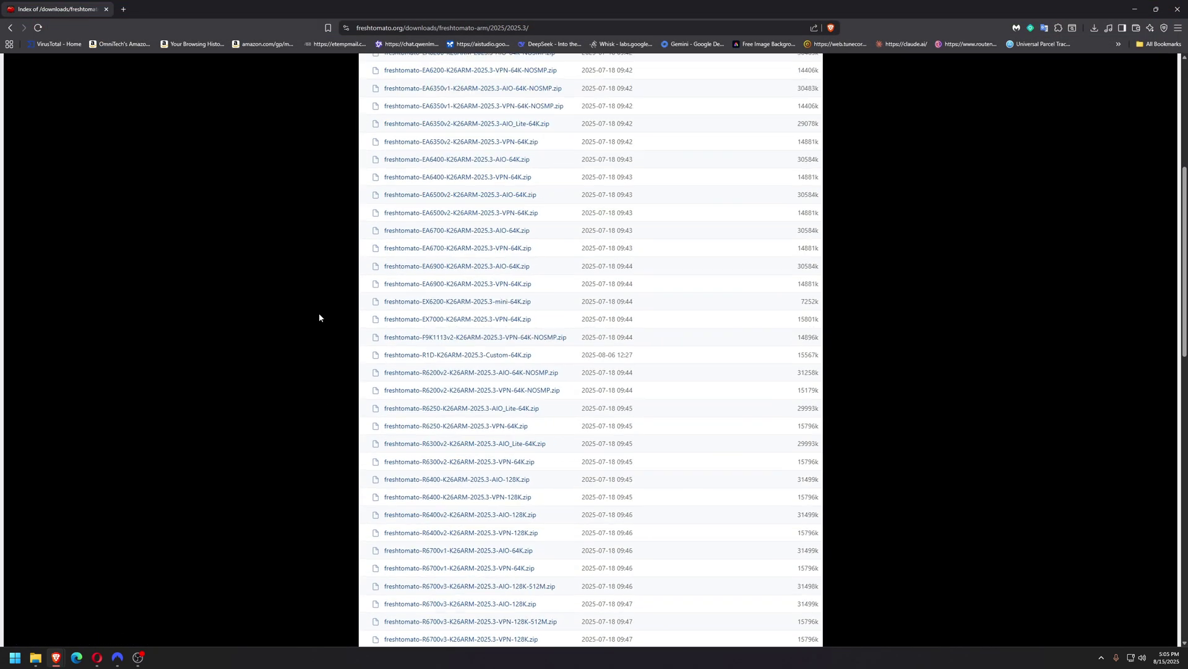
{"action": "key", "text": "alt+Right"}
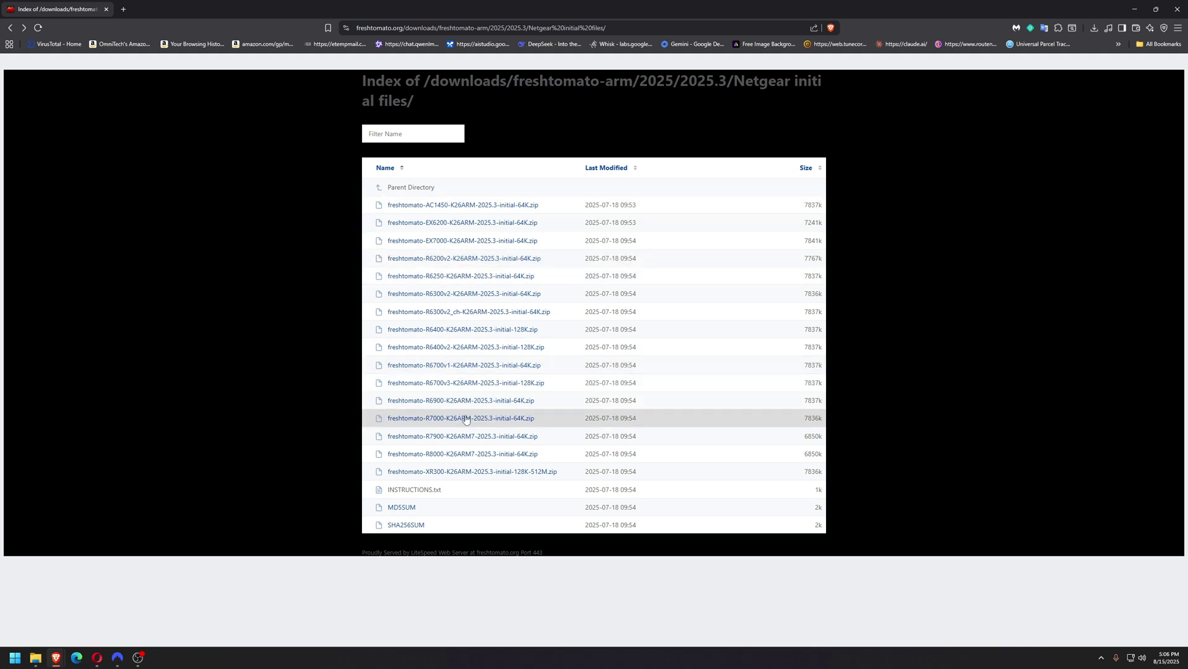
- Start saving the R8000 initial-64K firmware zip, then cancel the Save As dialog
{"action": "left_click", "coordinate": [470, 454]}
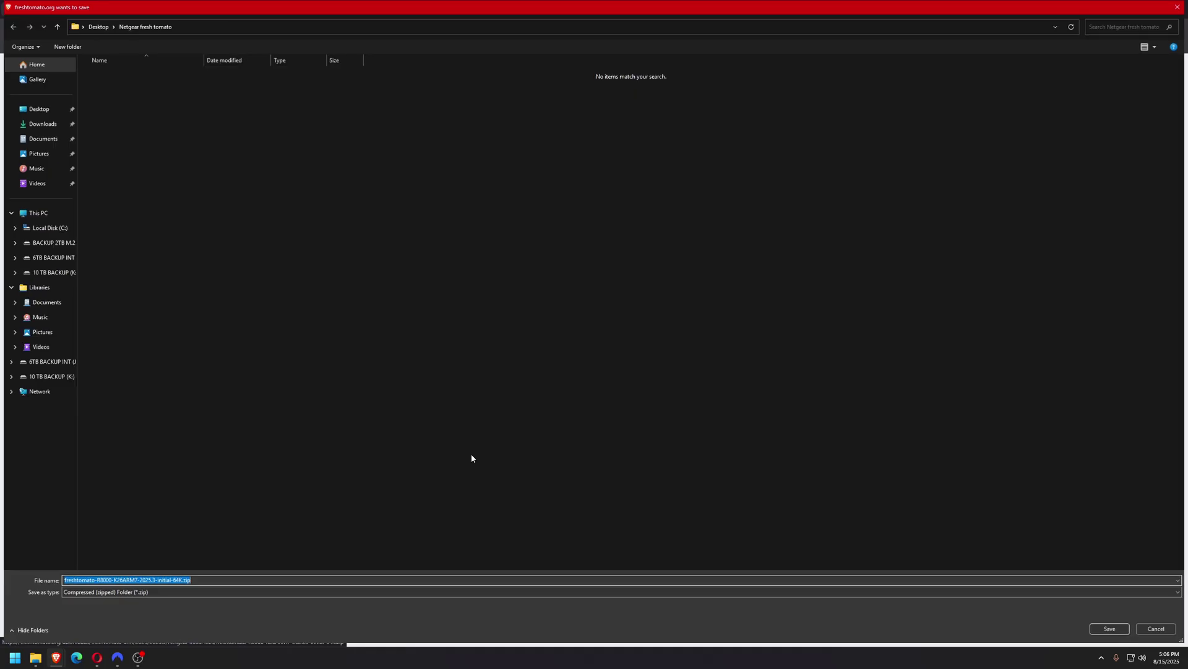
{"action": "left_click", "coordinate": [1155, 629]}
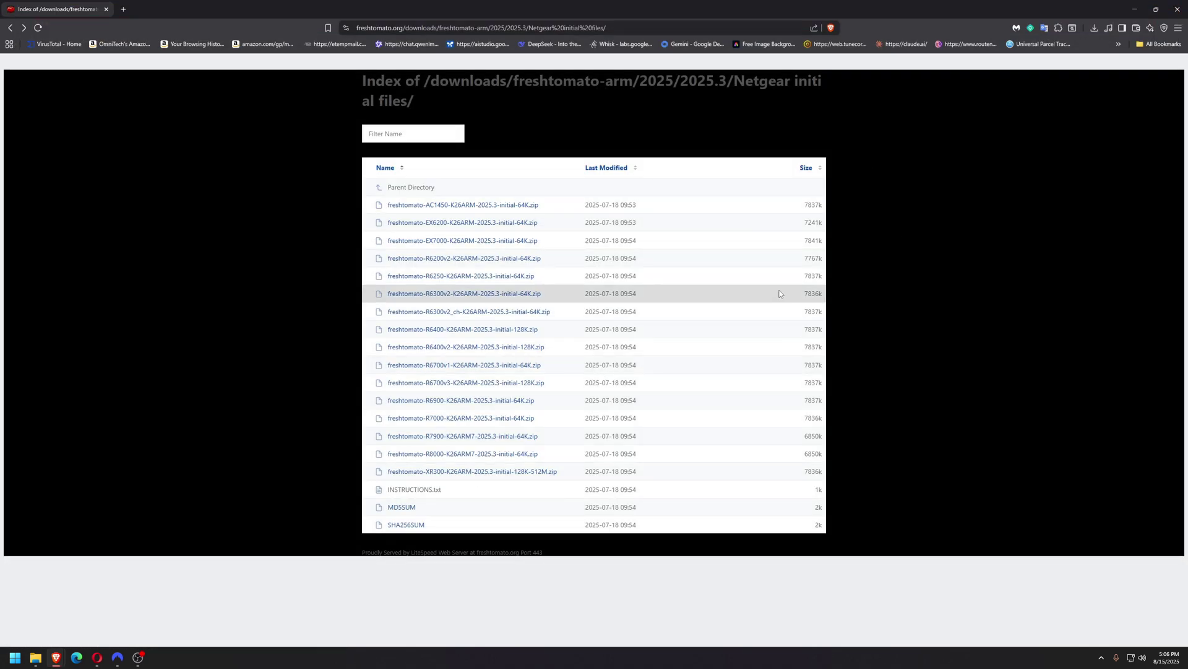
- Minimize the Brave window showing the freshtomato.org listing
{"action": "left_click", "coordinate": [1135, 8]}
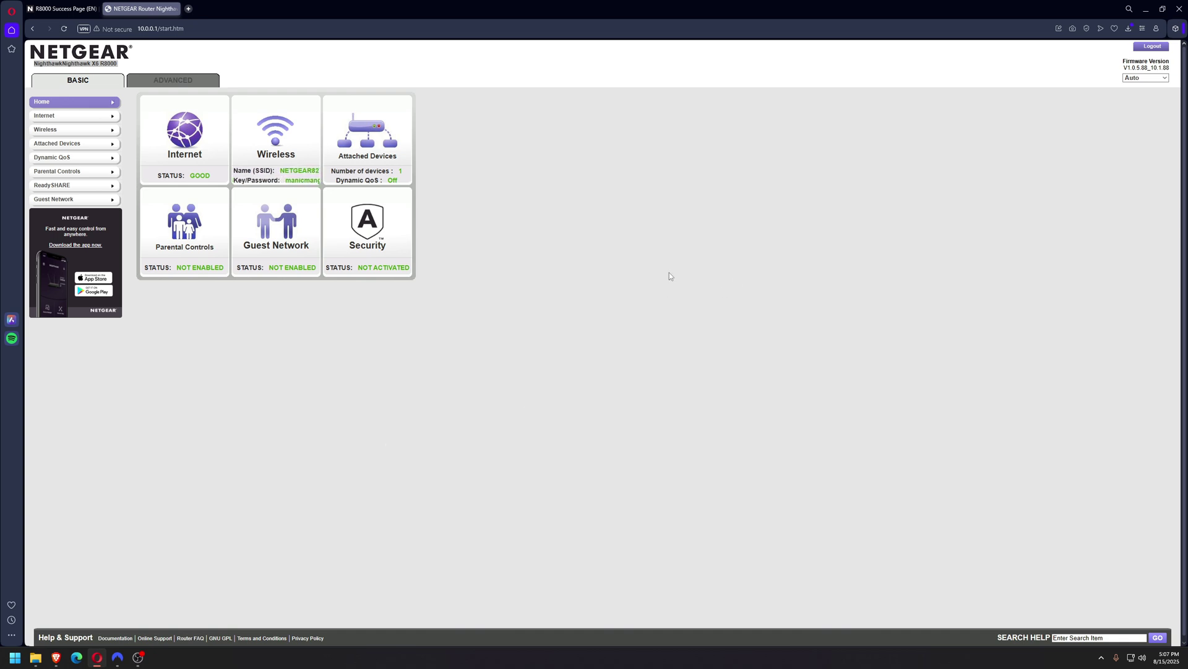
- Open the Netgear and Netgear fresh tomato desktop folders side by side
{"action": "left_click", "coordinate": [1146, 9]}
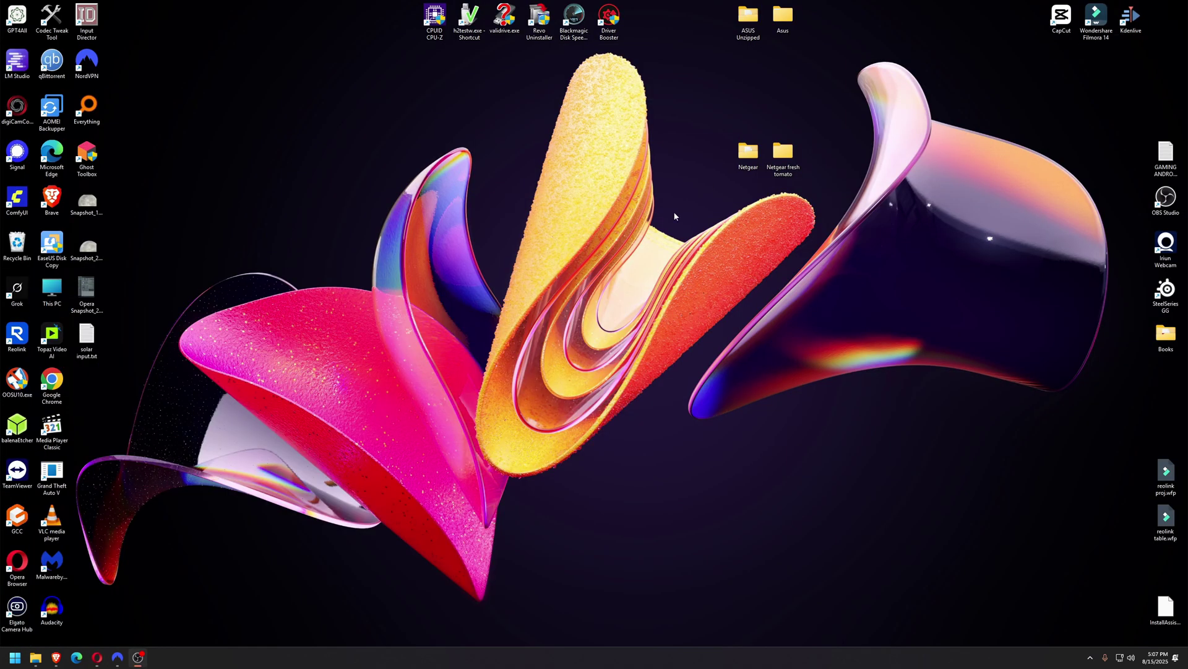
{"action": "double_click", "coordinate": [749, 152]}
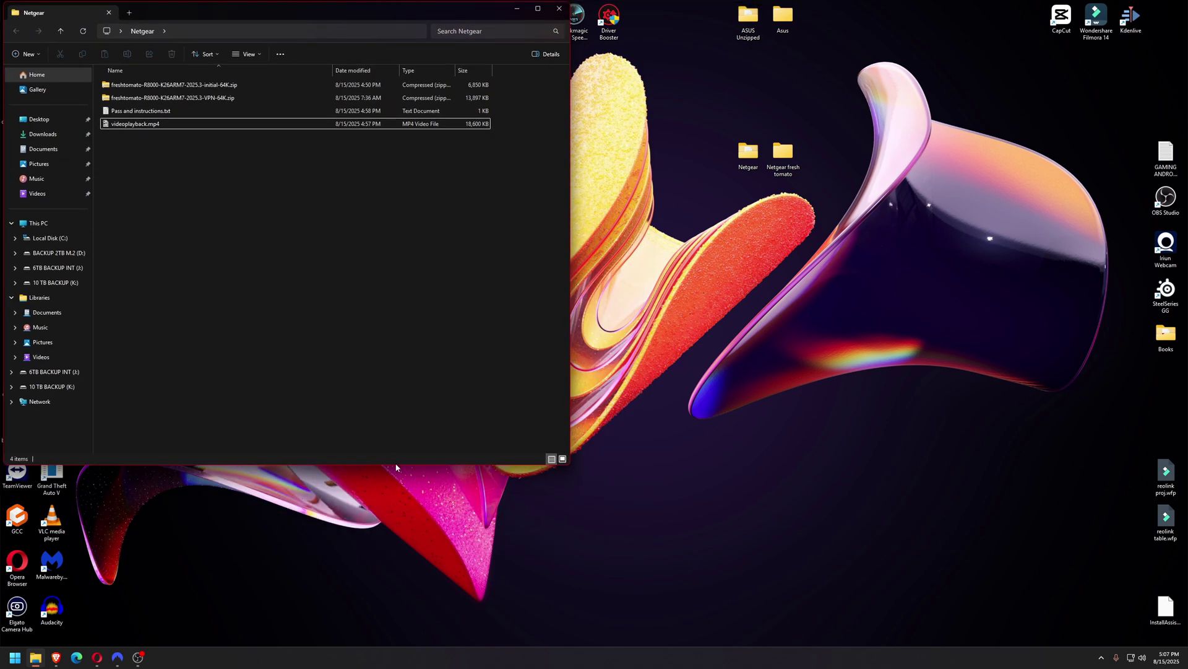
{"action": "left_click_drag", "start_coordinate": [396, 464], "coordinate": [396, 625]}
{"action": "double_click", "coordinate": [783, 151]}
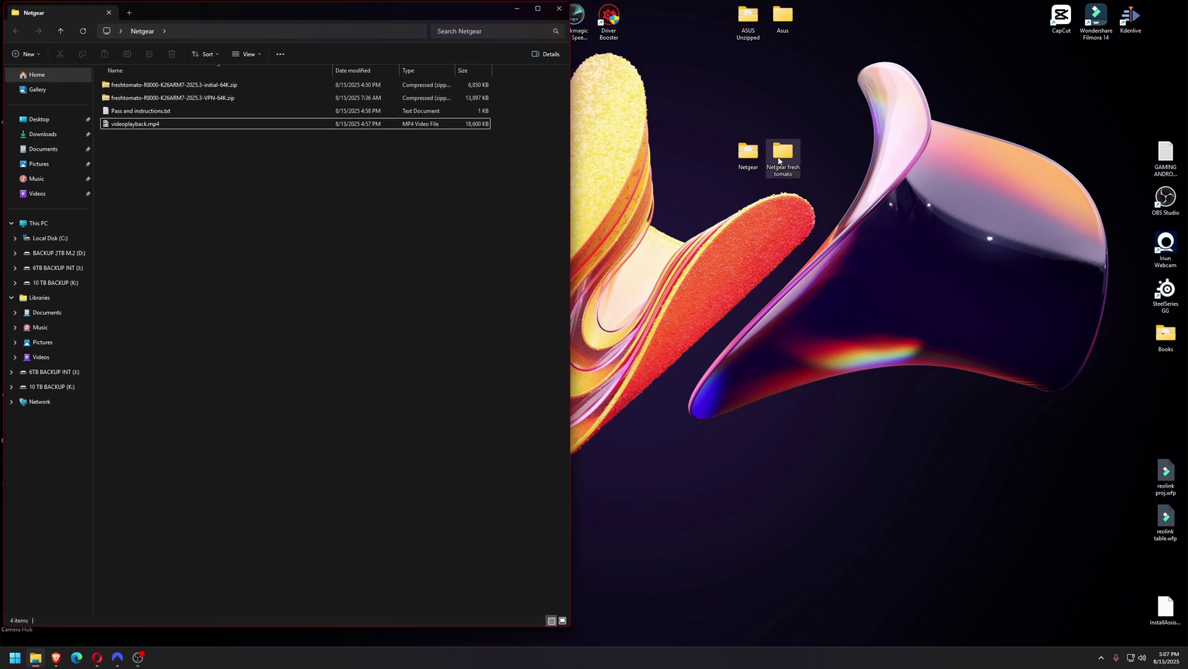
{"action": "left_click_drag", "start_coordinate": [388, 21], "coordinate": [938, 8]}
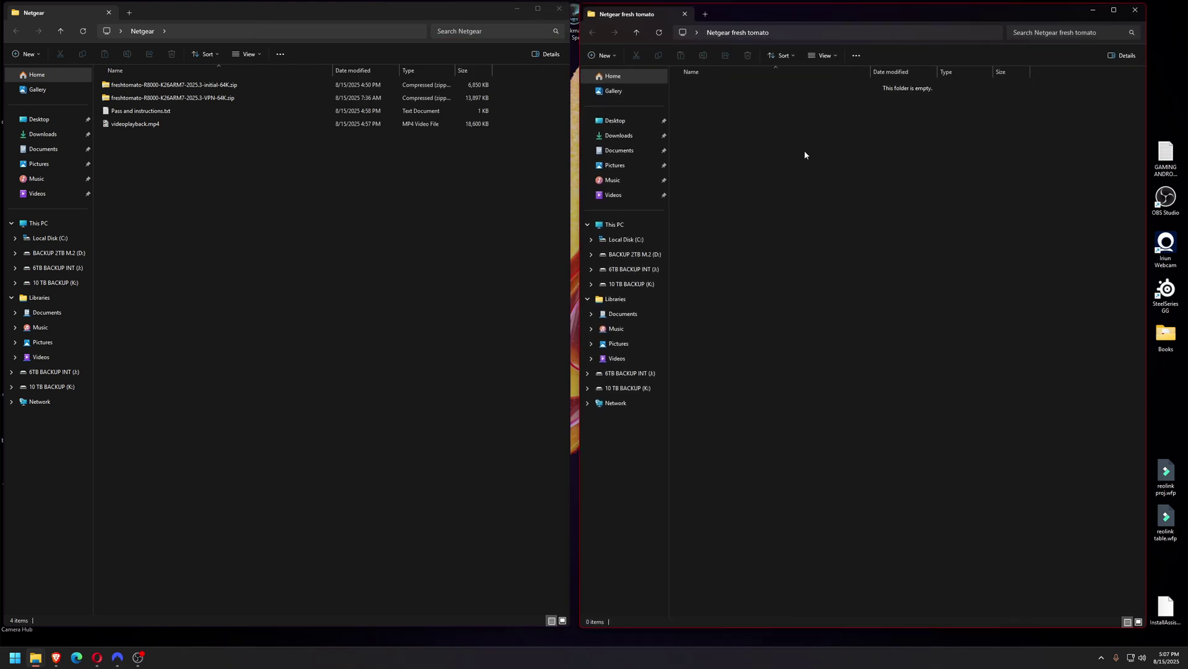
{"action": "left_click", "coordinate": [227, 193]}
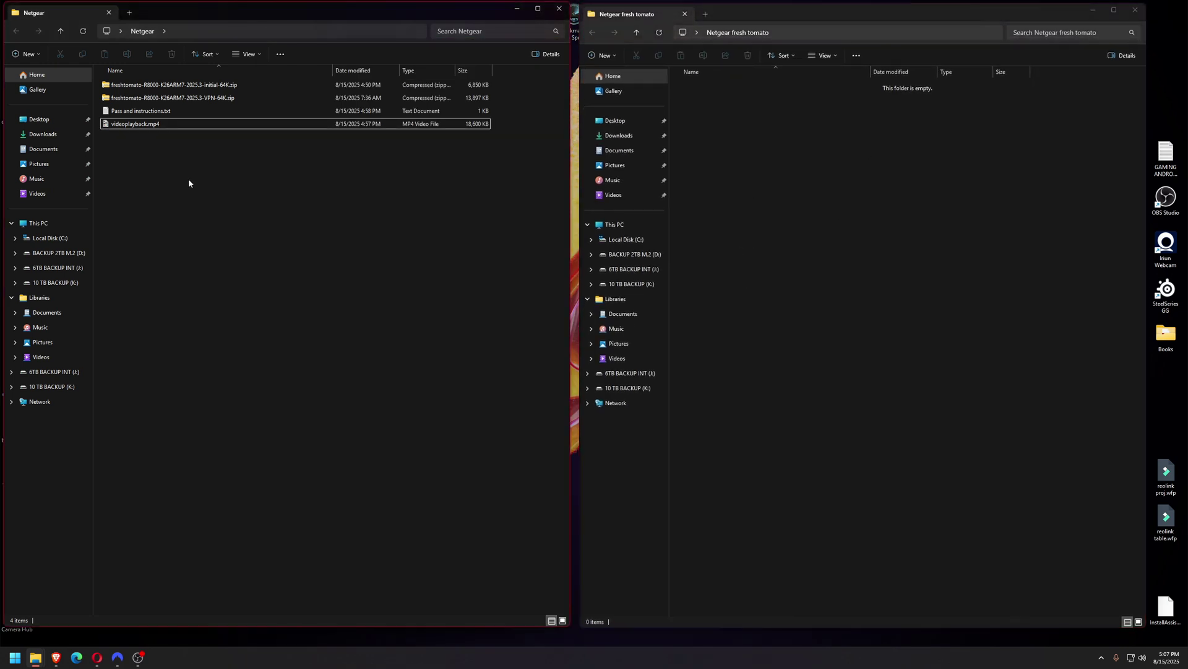
- Copy the R8000 initial-64K zip into the Netgear fresh tomato folder
{"action": "right_click", "coordinate": [181, 86]}
{"action": "left_click", "coordinate": [242, 323]}
{"action": "right_click", "coordinate": [765, 152]}
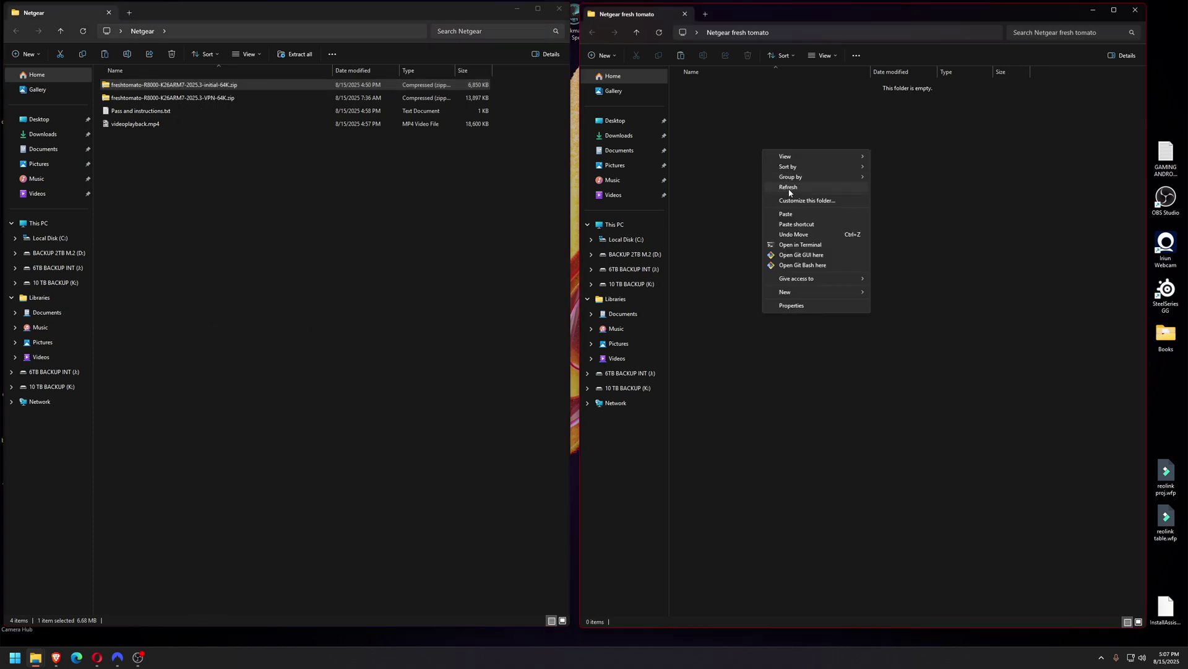
{"action": "left_click", "coordinate": [786, 214]}
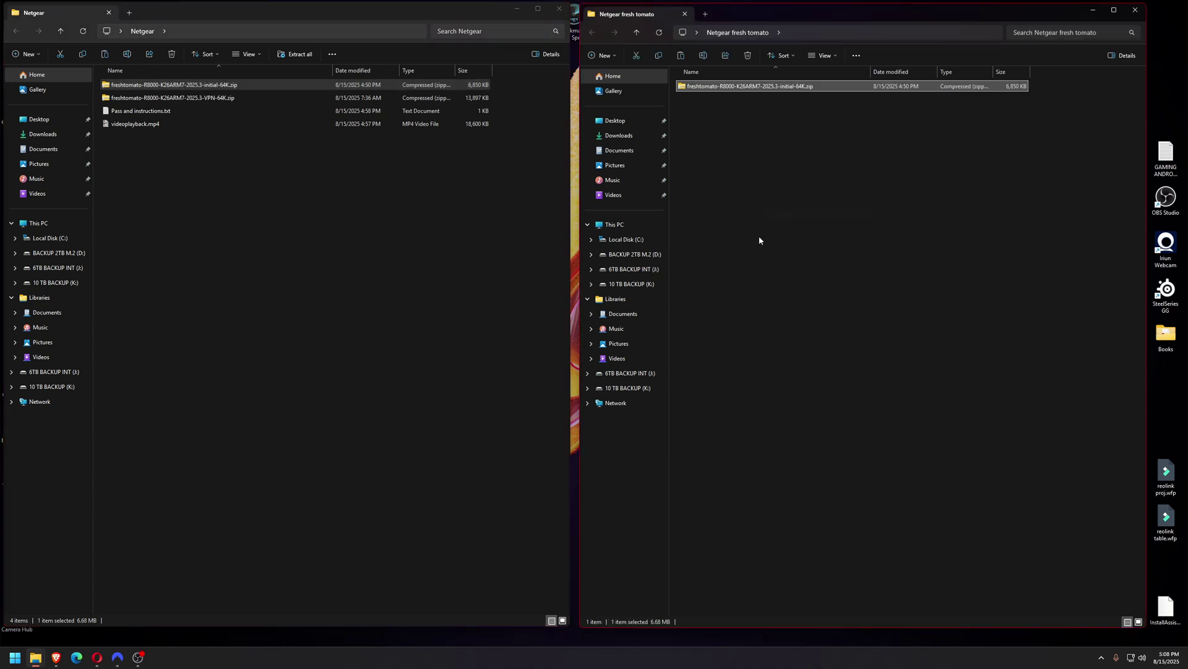
- Extract the zip with 7-Zip into the same folder and select the resulting .chk firmware
{"action": "right_click", "coordinate": [737, 89]}
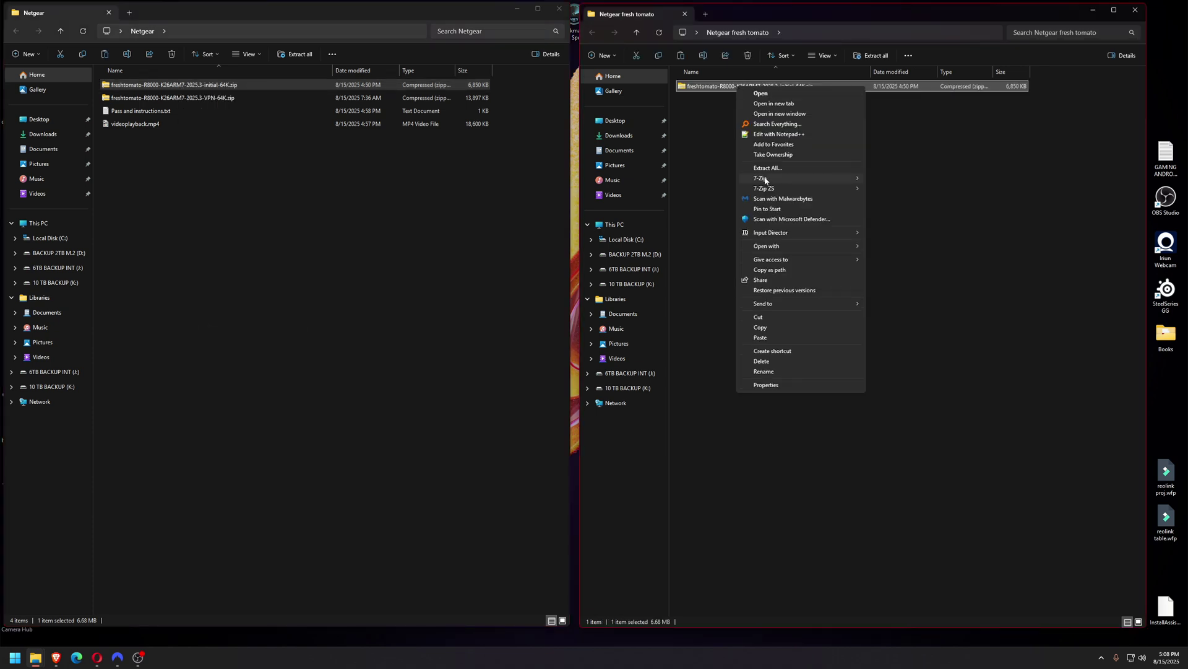
{"action": "mouse_move", "coordinate": [770, 180]}
{"action": "left_click", "coordinate": [899, 210]}
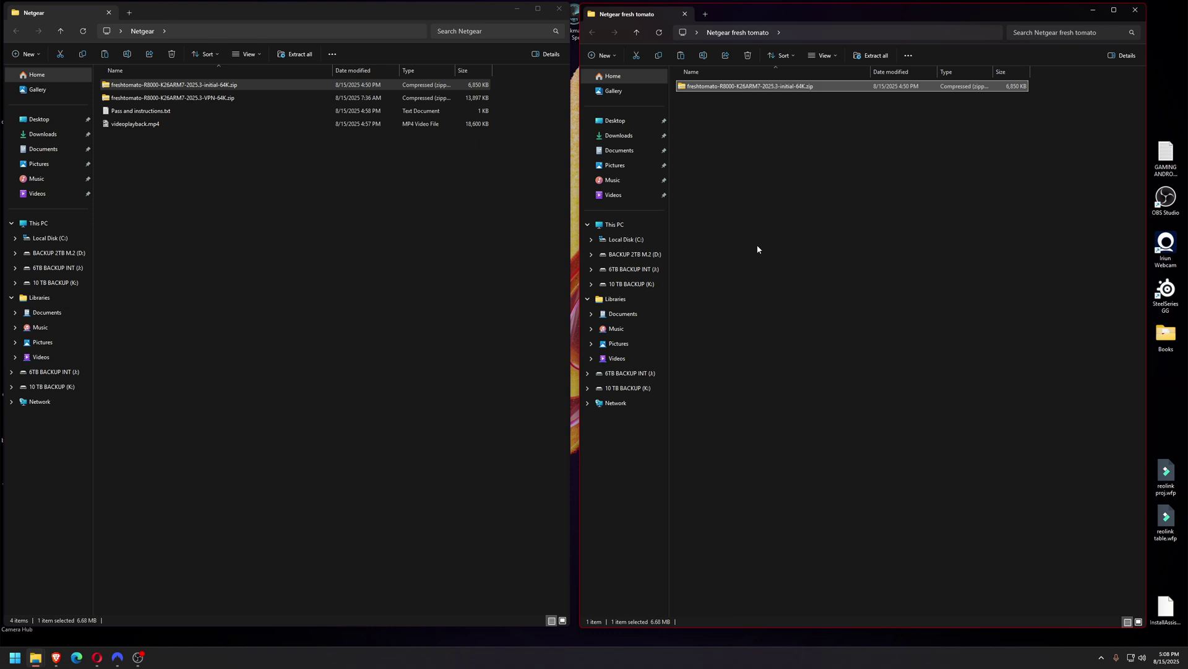
{"action": "left_click", "coordinate": [813, 99]}
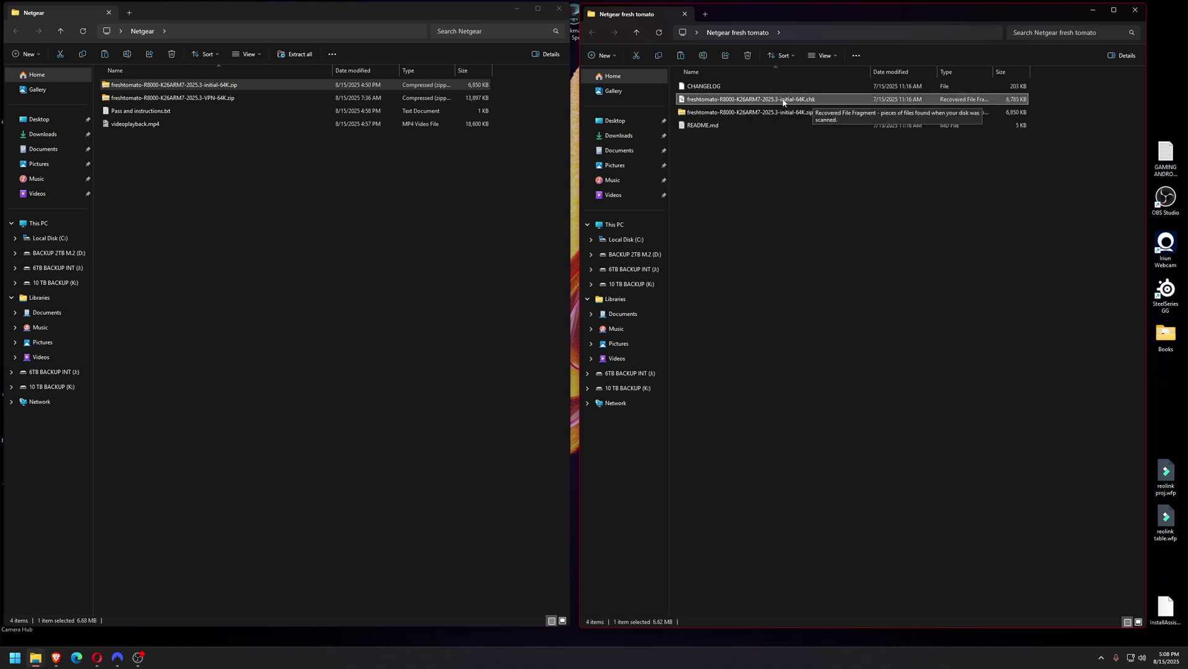
- Read through the extracted README.md in Notepad and close it
{"action": "double_click", "coordinate": [706, 127]}
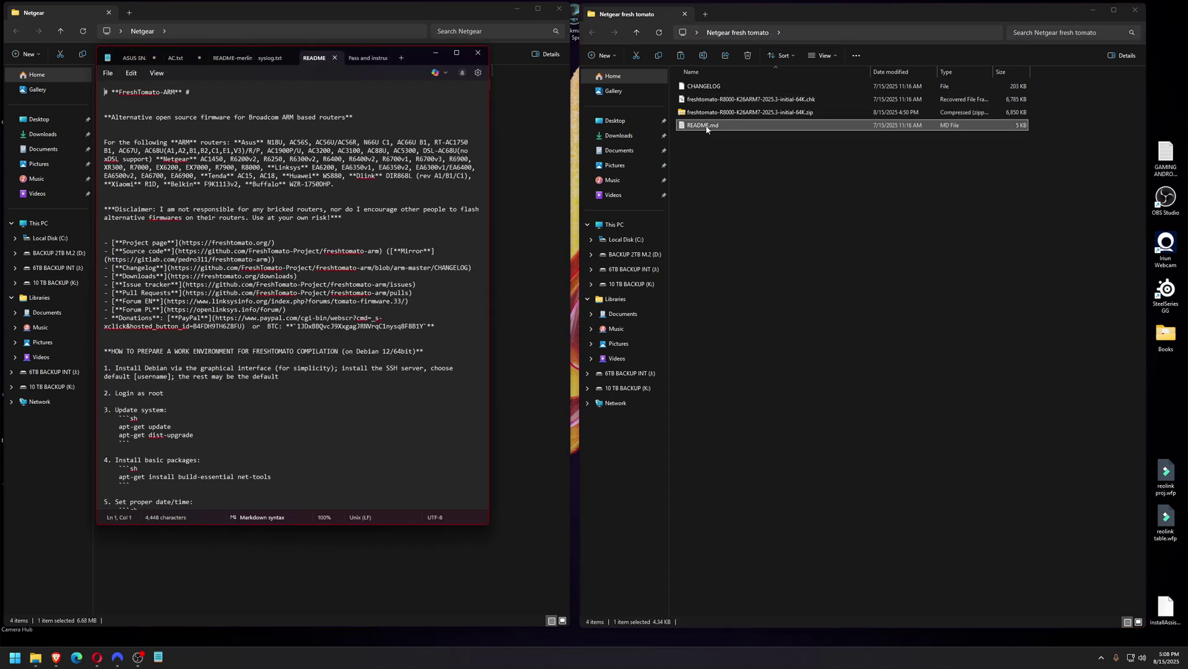
{"action": "scroll", "coordinate": [271, 340], "scroll_direction": "down", "scroll_amount": 15}
{"action": "scroll", "coordinate": [271, 340], "scroll_direction": "down", "scroll_amount": 10}
{"action": "scroll", "coordinate": [270, 339], "scroll_direction": "up", "scroll_amount": 17}
{"action": "scroll", "coordinate": [271, 337], "scroll_direction": "up", "scroll_amount": 5}
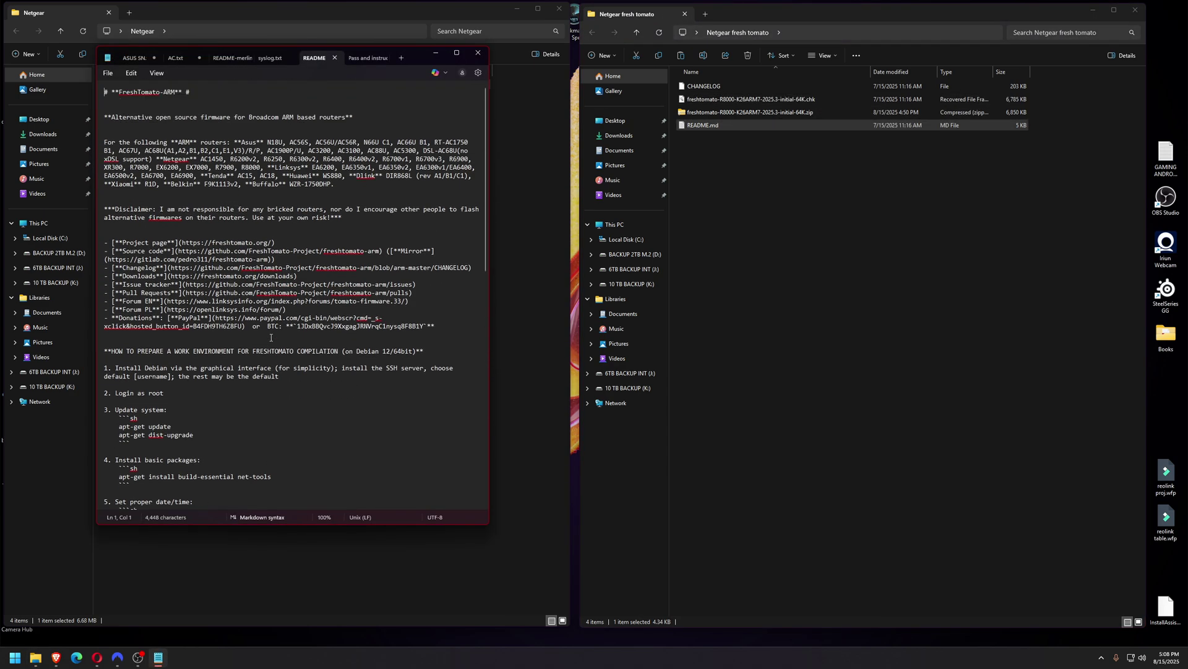
{"action": "left_click", "coordinate": [472, 53]}
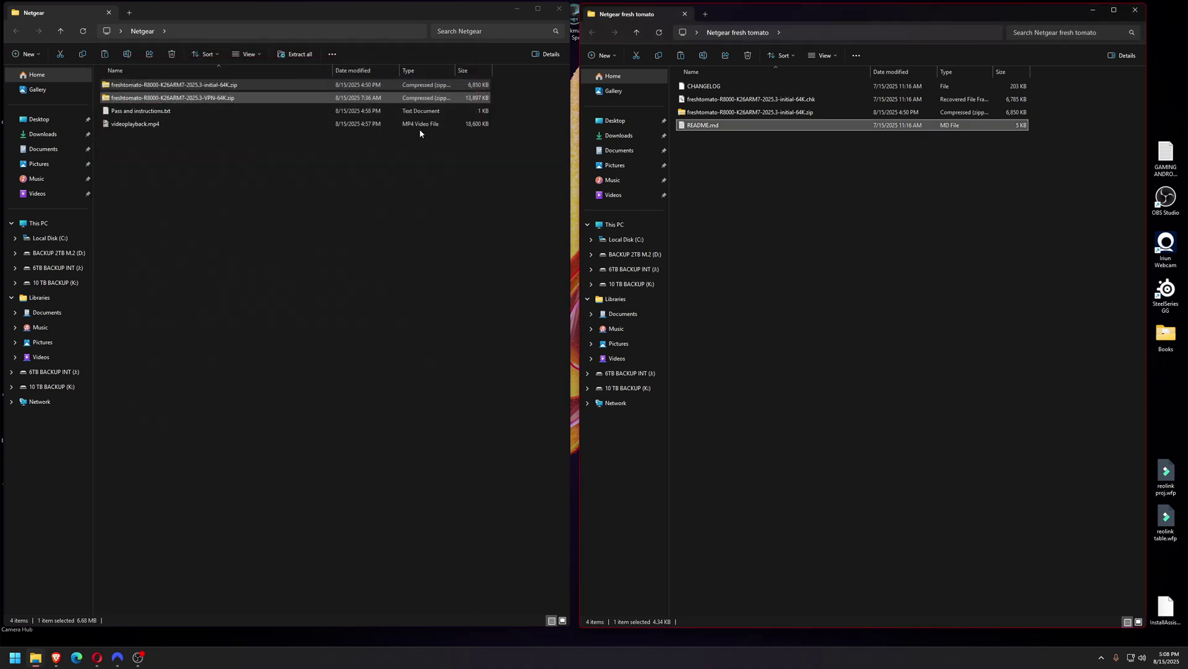
- Check the router login credentials in 'Pass and instructions.txt', then close the note
{"action": "double_click", "coordinate": [157, 112]}
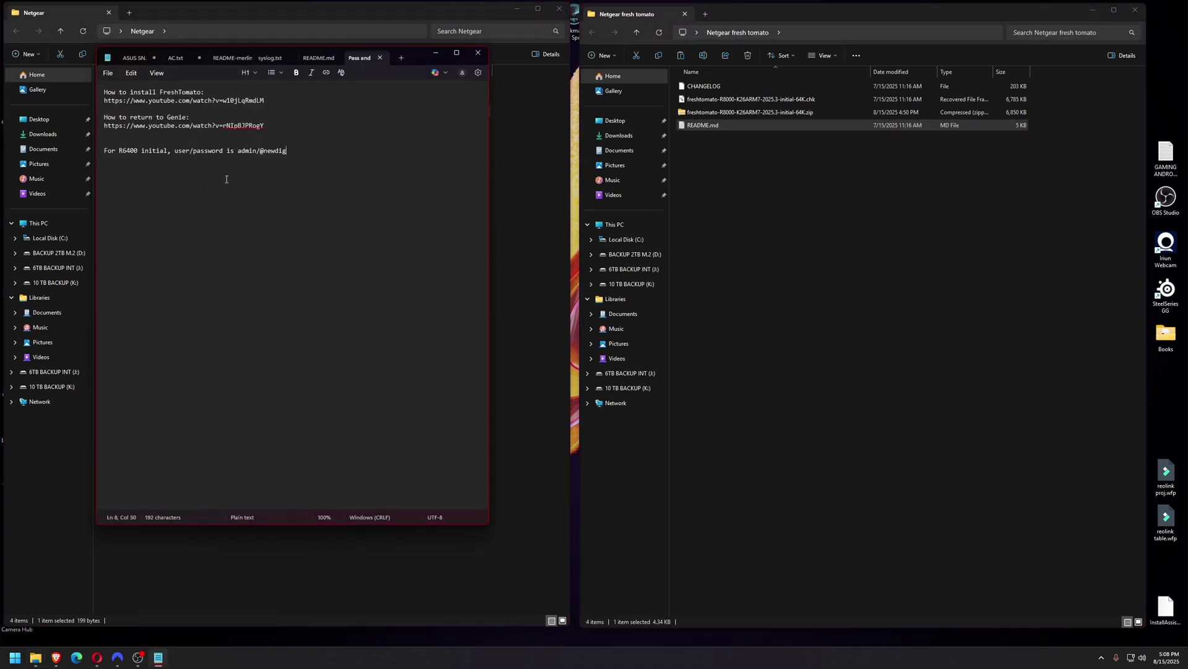
{"action": "left_click_drag", "start_coordinate": [288, 151], "coordinate": [306, 209]}
{"action": "left_click", "coordinate": [259, 151]}
{"action": "left_click", "coordinate": [306, 208]}
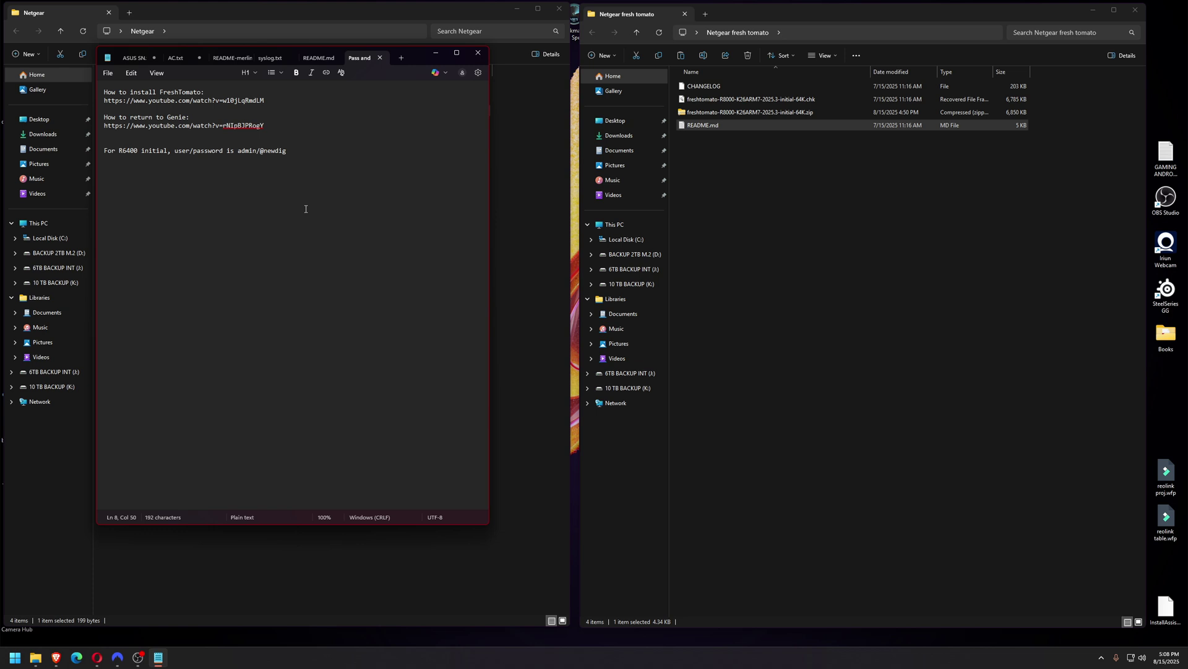
{"action": "left_click", "coordinate": [477, 57]}
- In Opera, open the ADVANCED tab and enter the admin username, moving to the password field
{"action": "left_click", "coordinate": [96, 657]}
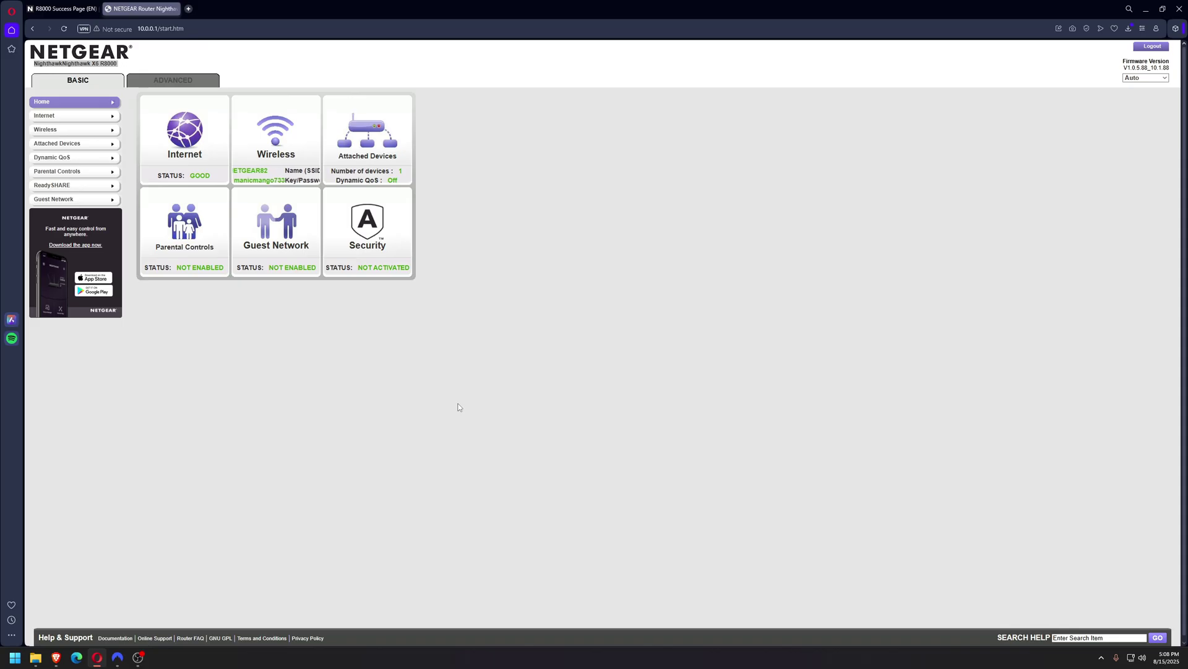
{"action": "left_click", "coordinate": [173, 81]}
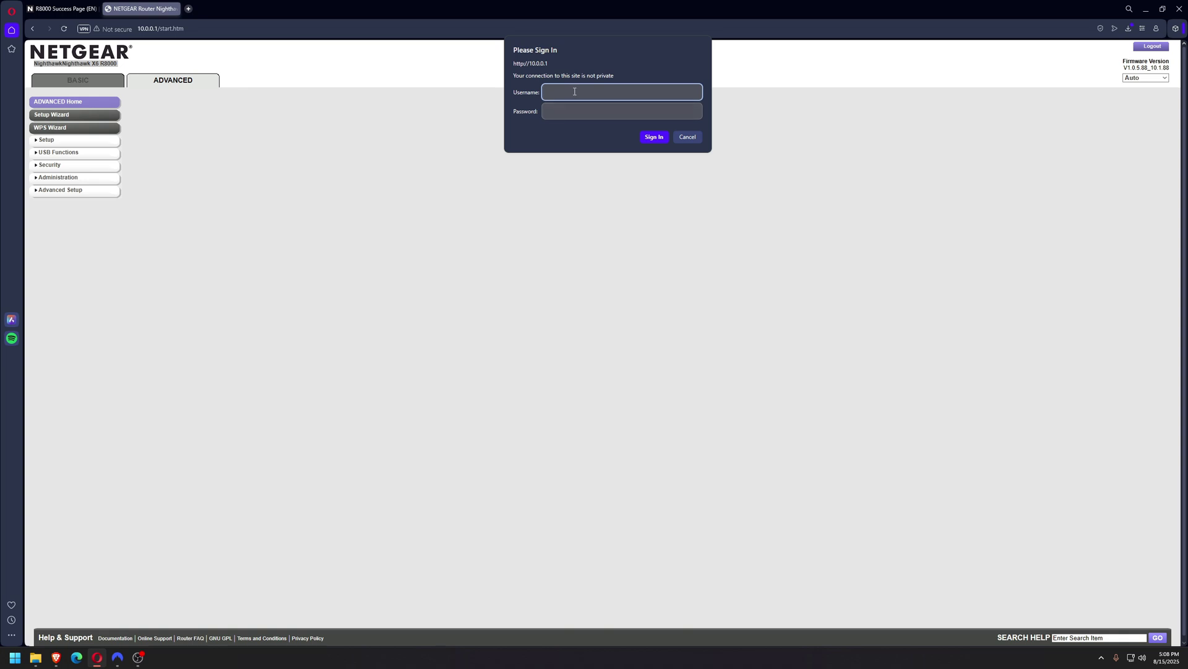
{"action": "type", "text": "admin"}
{"action": "key", "text": "Tab"}
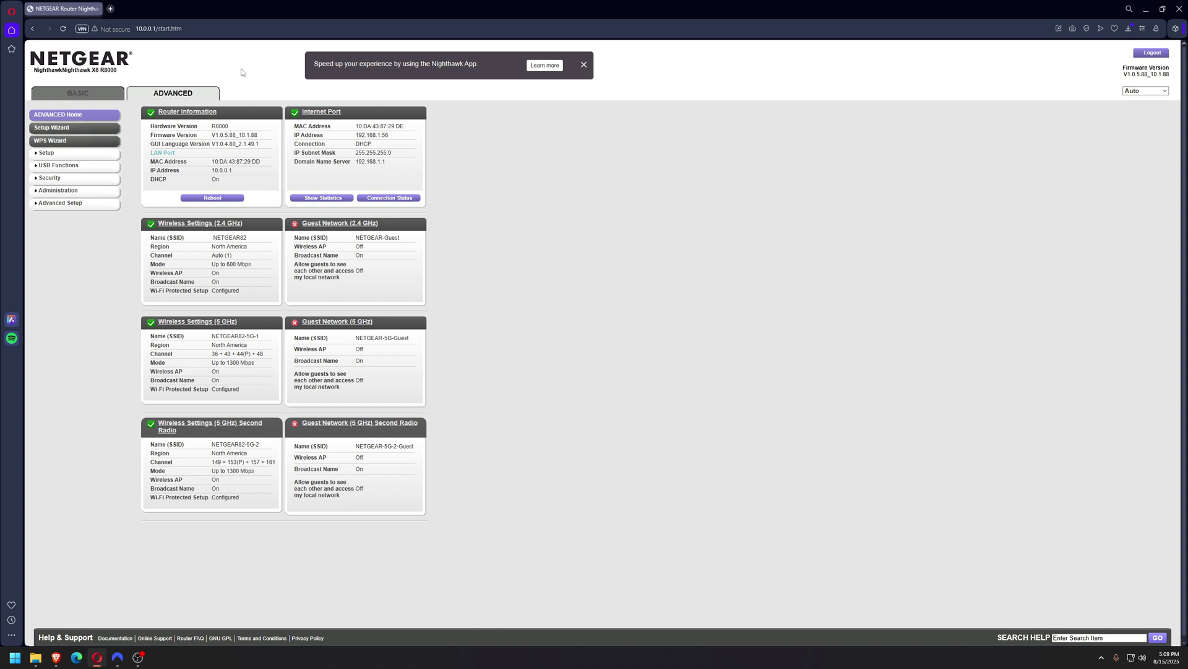
- Open the VPN Service page under Advanced Setup
{"action": "left_click", "coordinate": [65, 193]}
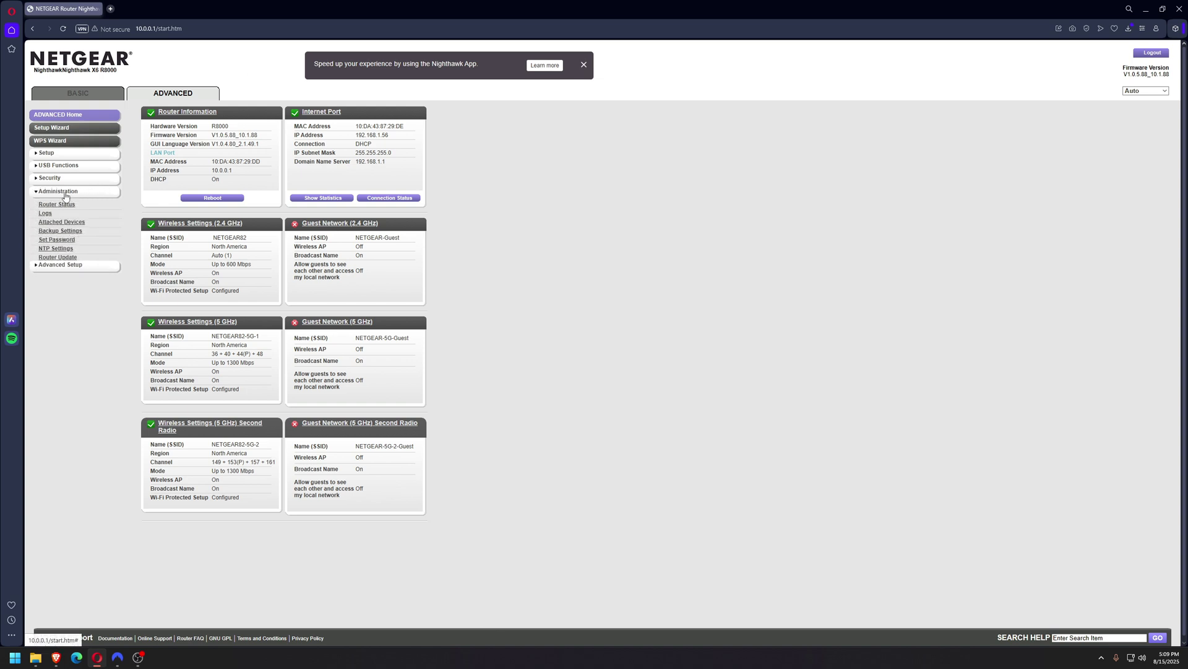
{"action": "left_click", "coordinate": [61, 265]}
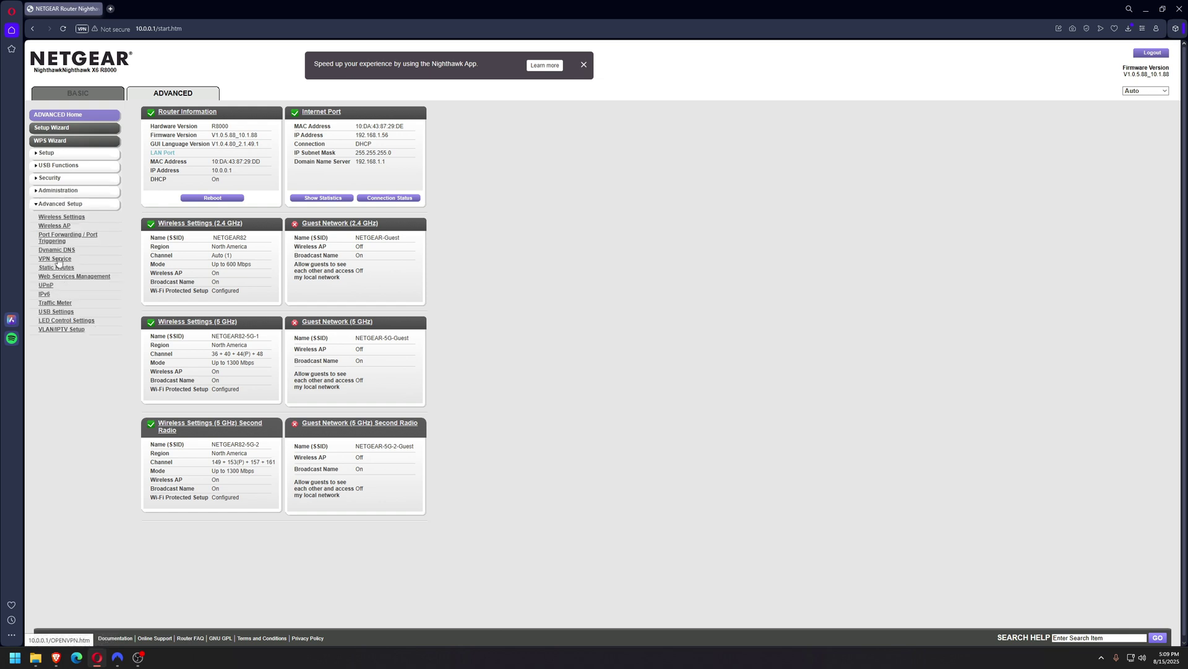
{"action": "left_click", "coordinate": [59, 260]}
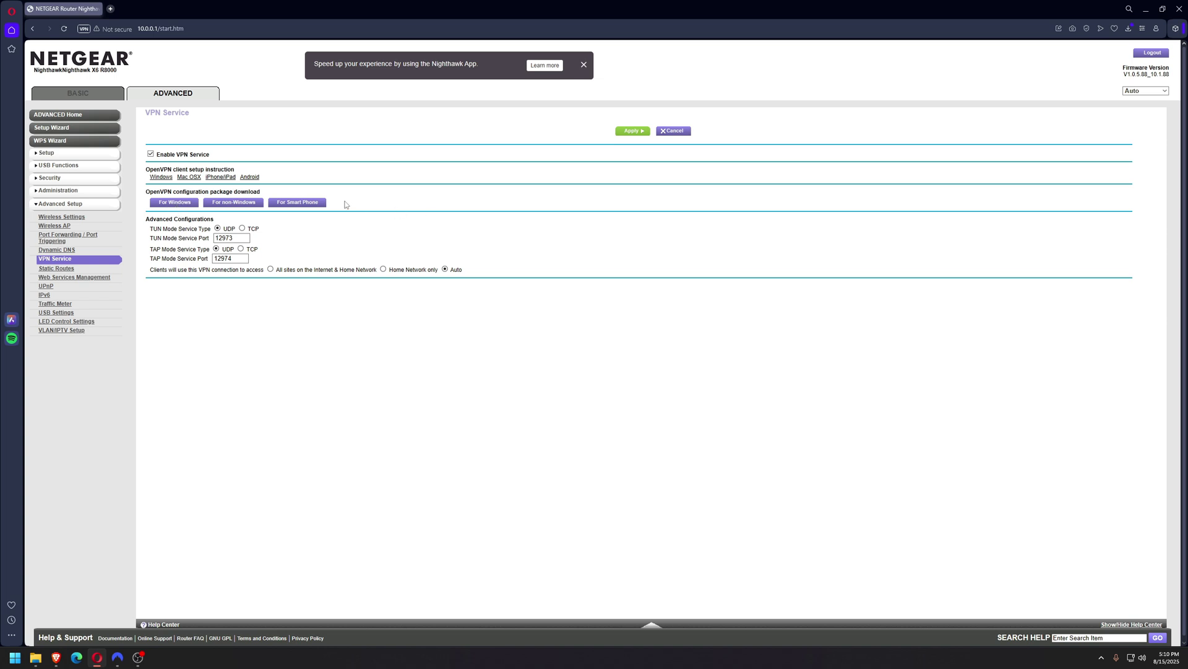
- Download the smartphone OpenVPN package, acknowledge the Dynamic DNS alert, and review the VPN settings
{"action": "left_click", "coordinate": [313, 204]}
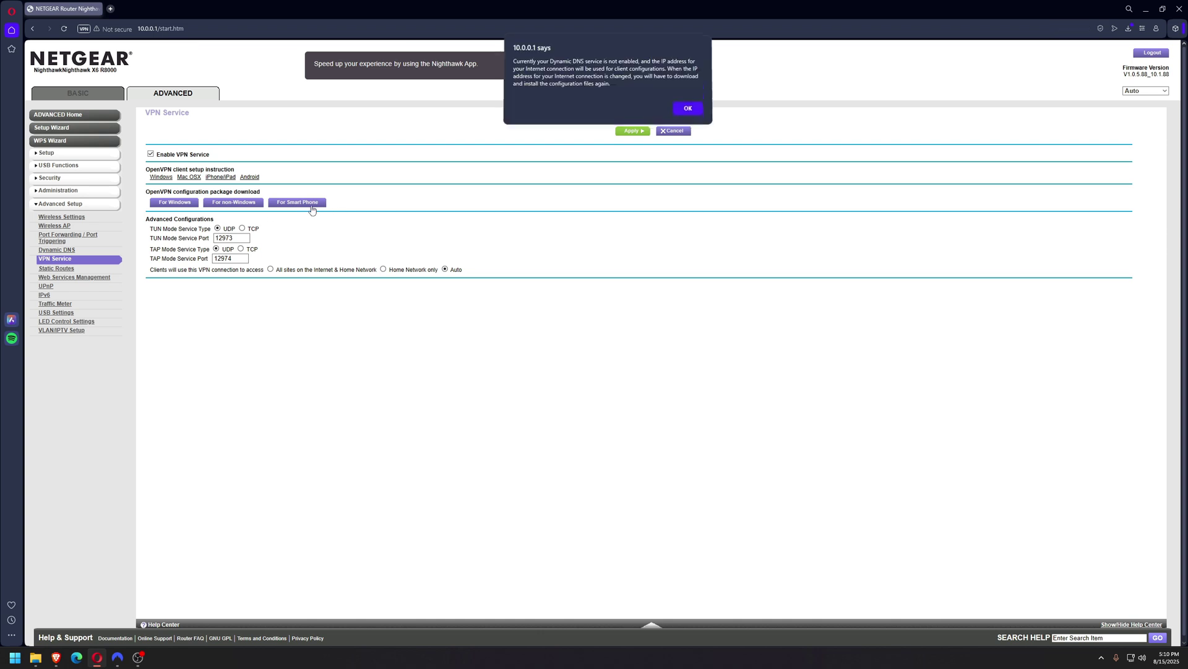
{"action": "left_click", "coordinate": [685, 110]}
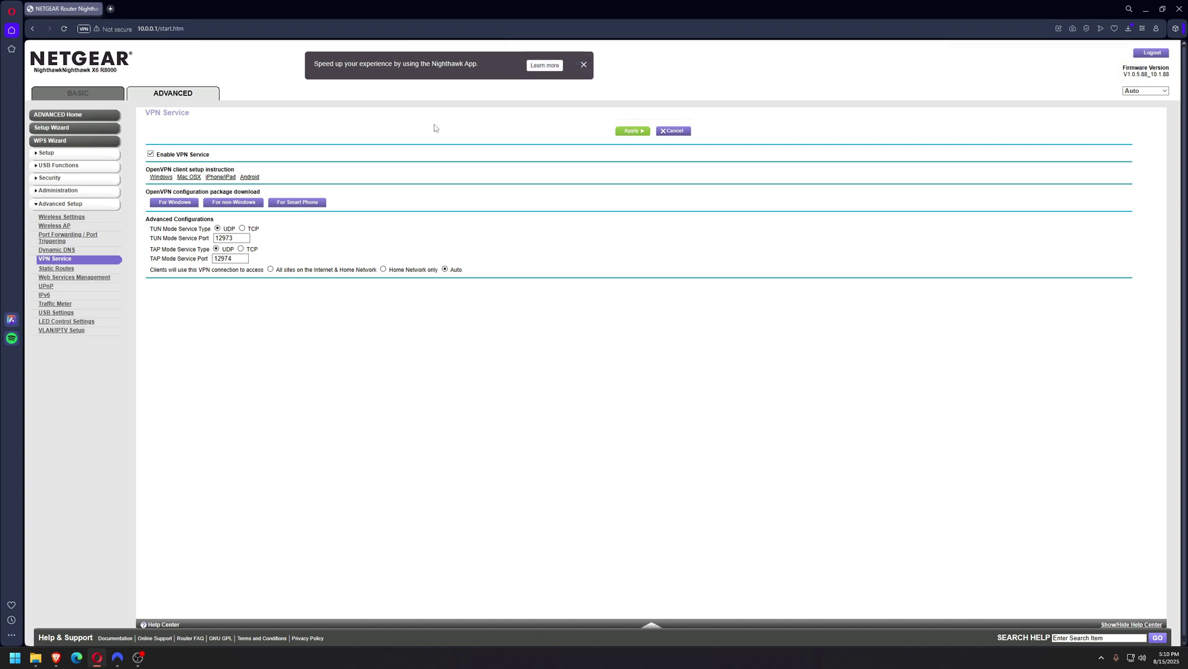
{"action": "left_click_drag", "start_coordinate": [473, 272], "coordinate": [150, 155]}
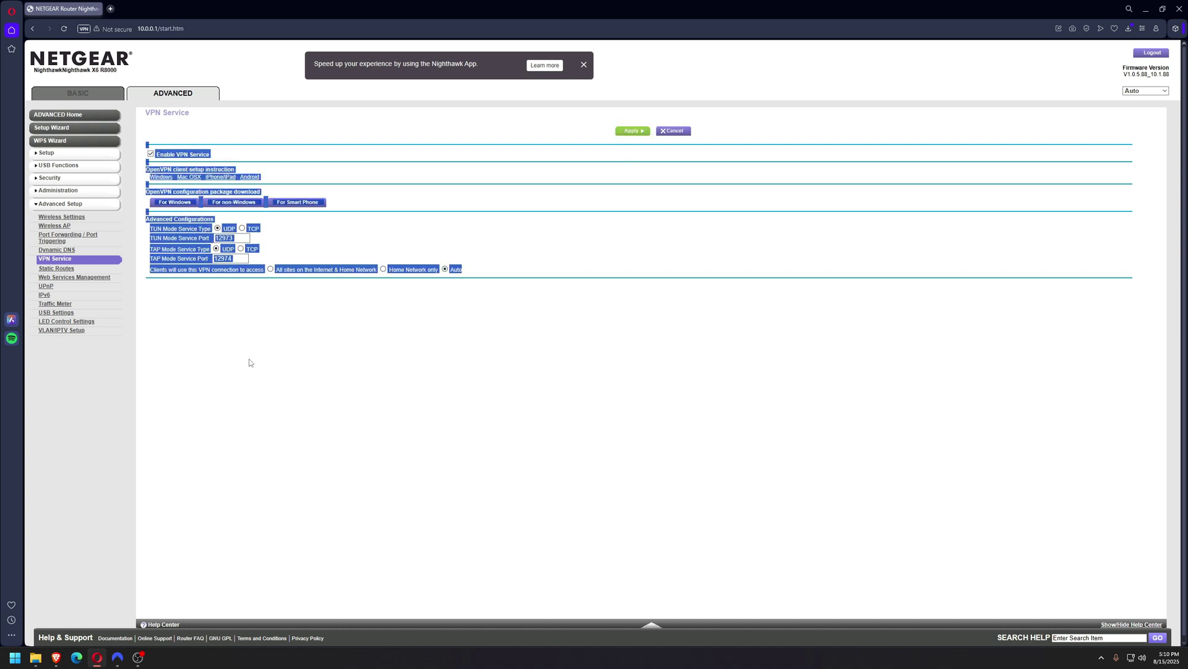
{"action": "left_click", "coordinate": [234, 378]}
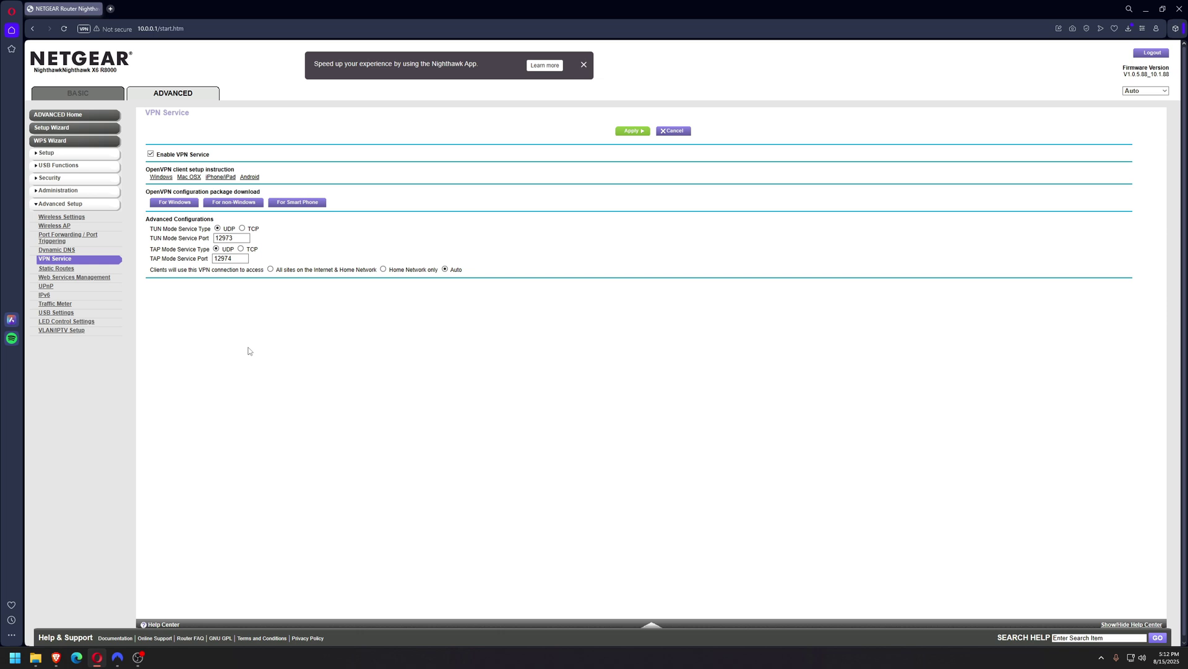
{"action": "left_click", "coordinate": [78, 192]}
- Flash freshtomato-R8000-K26ARM7-2025.3-initial-64K.chk from Desktop\Netgear fresh tomato via Router Update, confirming the upgrade
{"action": "left_click", "coordinate": [66, 258]}
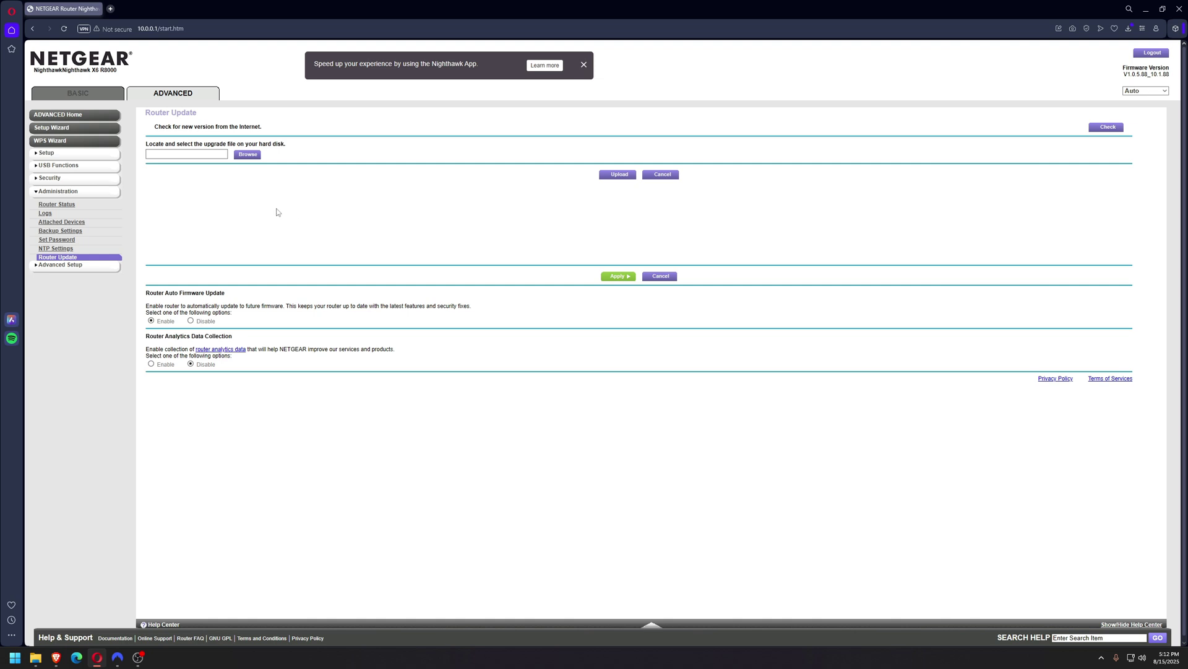
{"action": "left_click", "coordinate": [248, 155]}
{"action": "left_click", "coordinate": [1156, 605]}
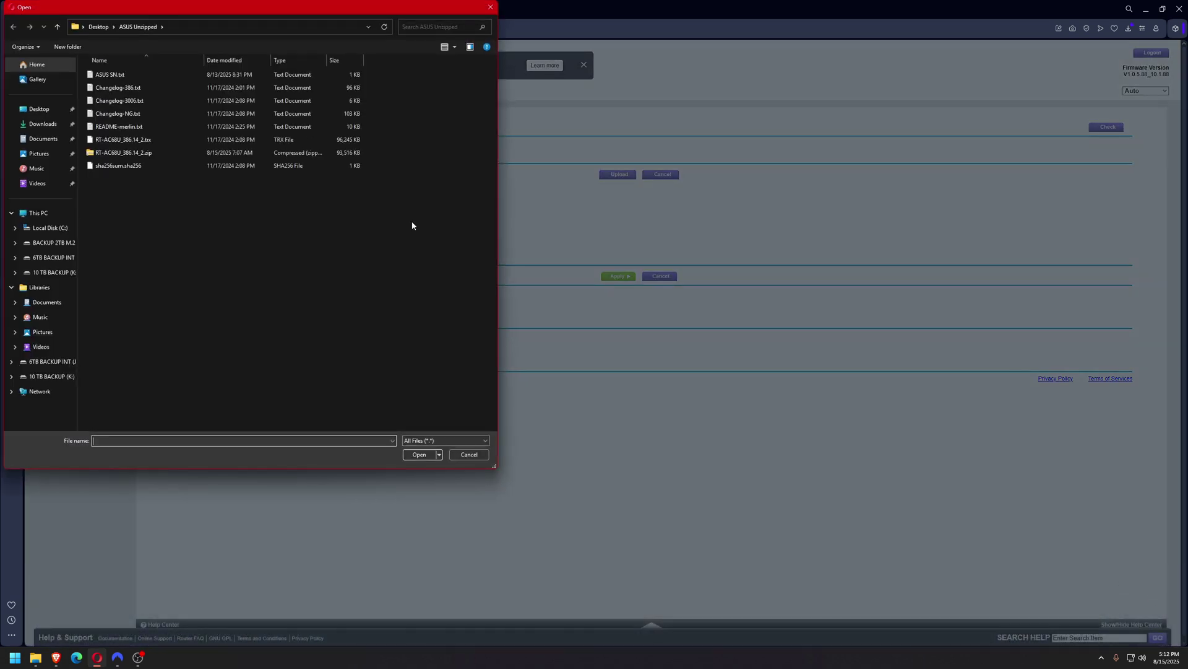
{"action": "left_click", "coordinate": [37, 109]}
{"action": "double_click", "coordinate": [170, 126]}
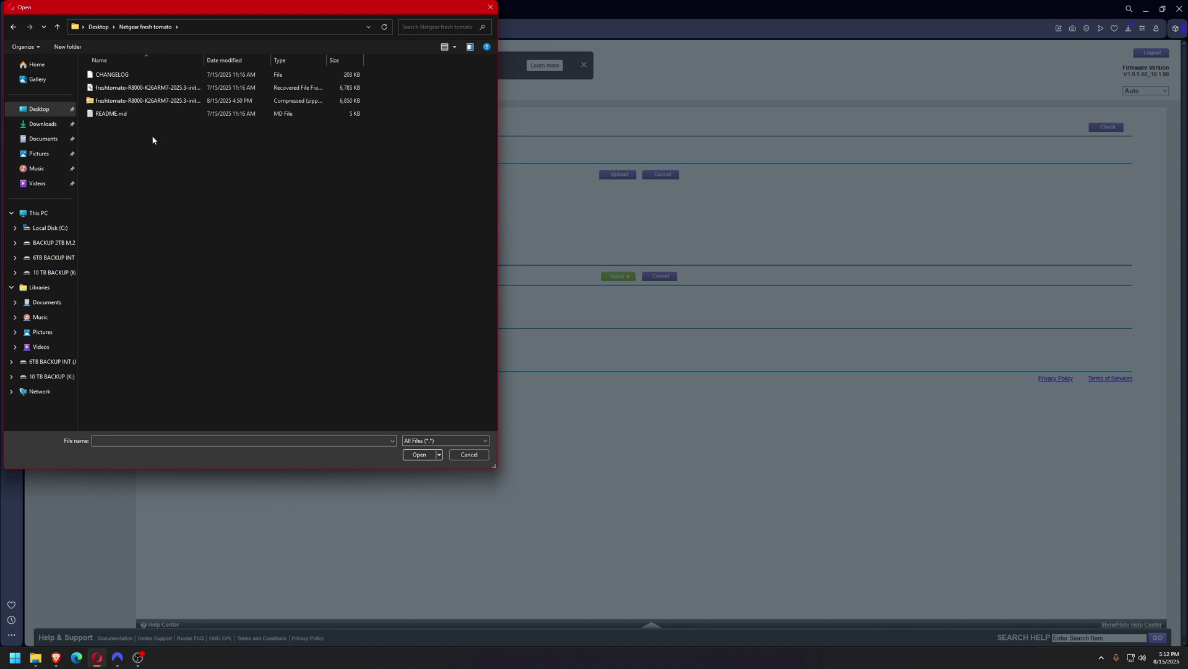
{"action": "left_click", "coordinate": [155, 87]}
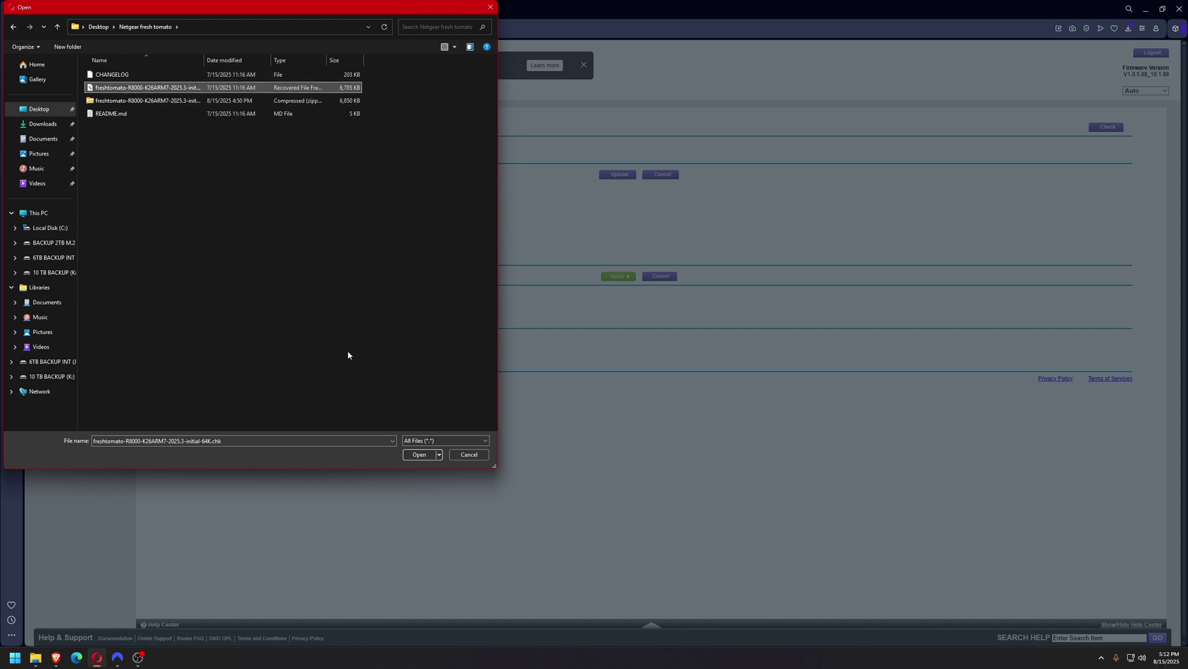
{"action": "left_click", "coordinate": [416, 454]}
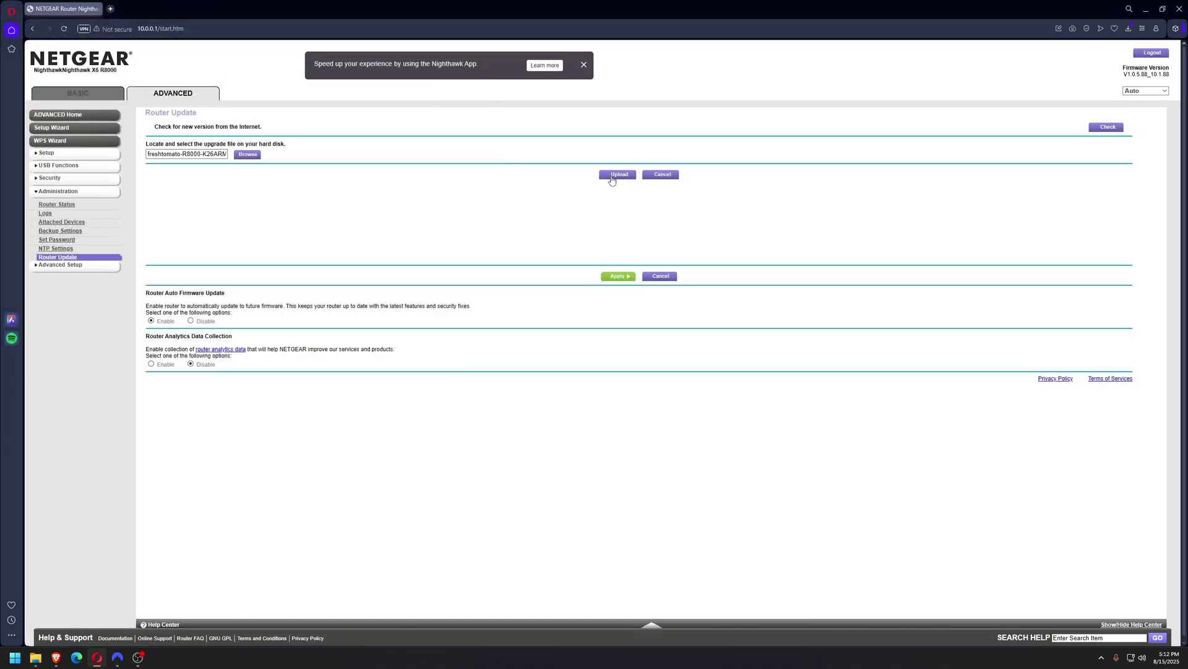
{"action": "left_click", "coordinate": [611, 181]}
{"action": "left_click", "coordinate": [652, 96]}
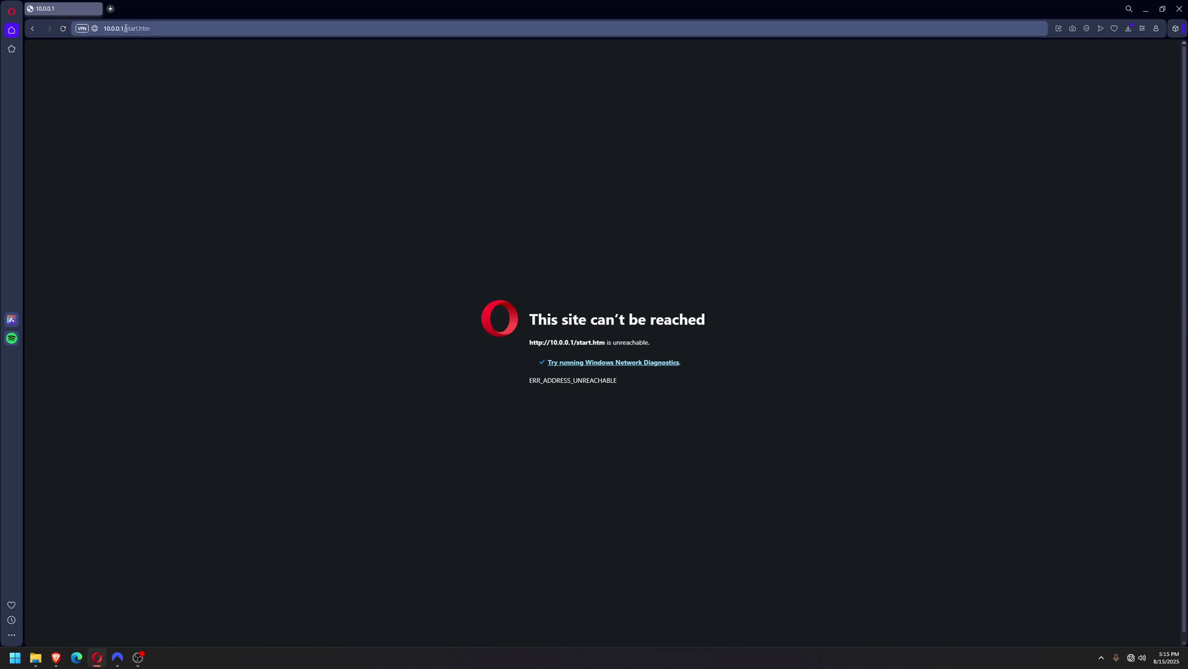
- Remove 'start.htm' from the address and load the router's root page
{"action": "left_click_drag", "start_coordinate": [128, 28], "coordinate": [227, 27]}
{"action": "key", "text": "BackSpace"}
{"action": "key", "text": "Return"}
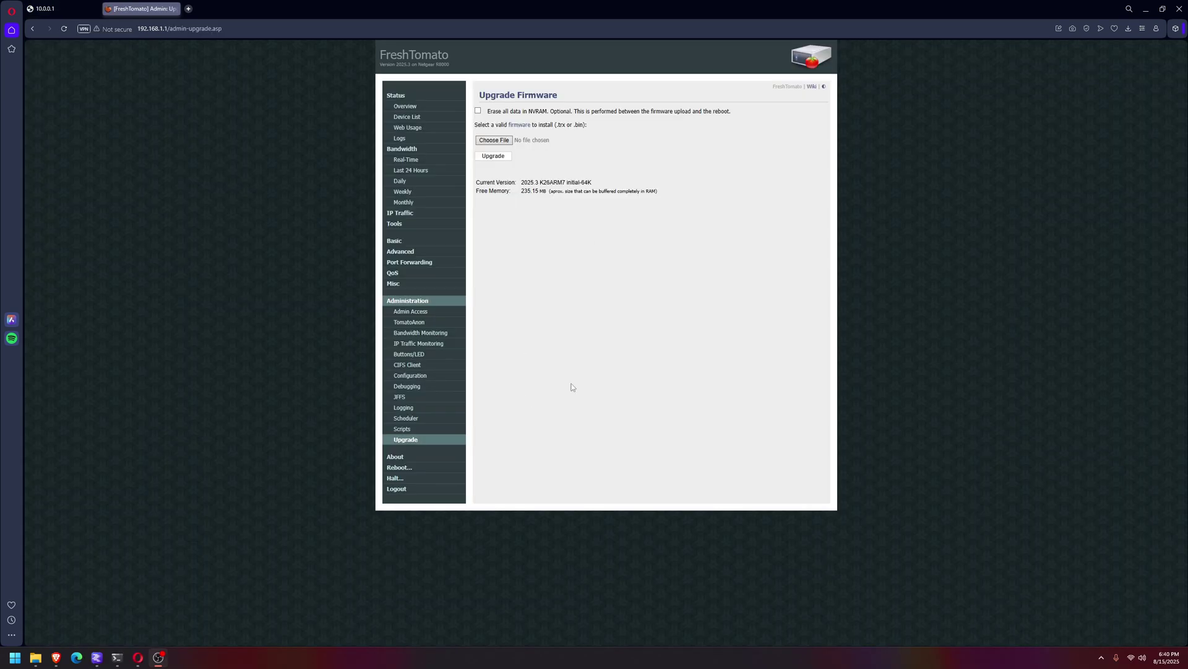
{"action": "left_click", "coordinate": [619, 306]}
- Dismiss the downloads panel and return to Administration > Upgrade via Status Overview
{"action": "left_click", "coordinate": [502, 142]}
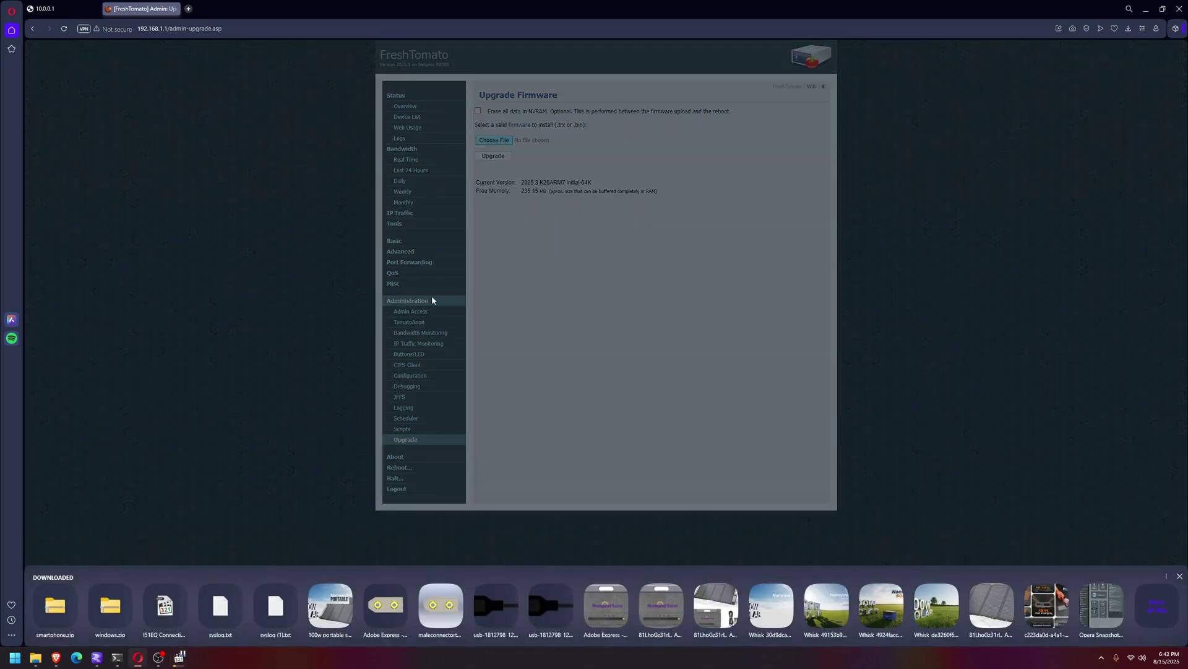
{"action": "left_click", "coordinate": [537, 337]}
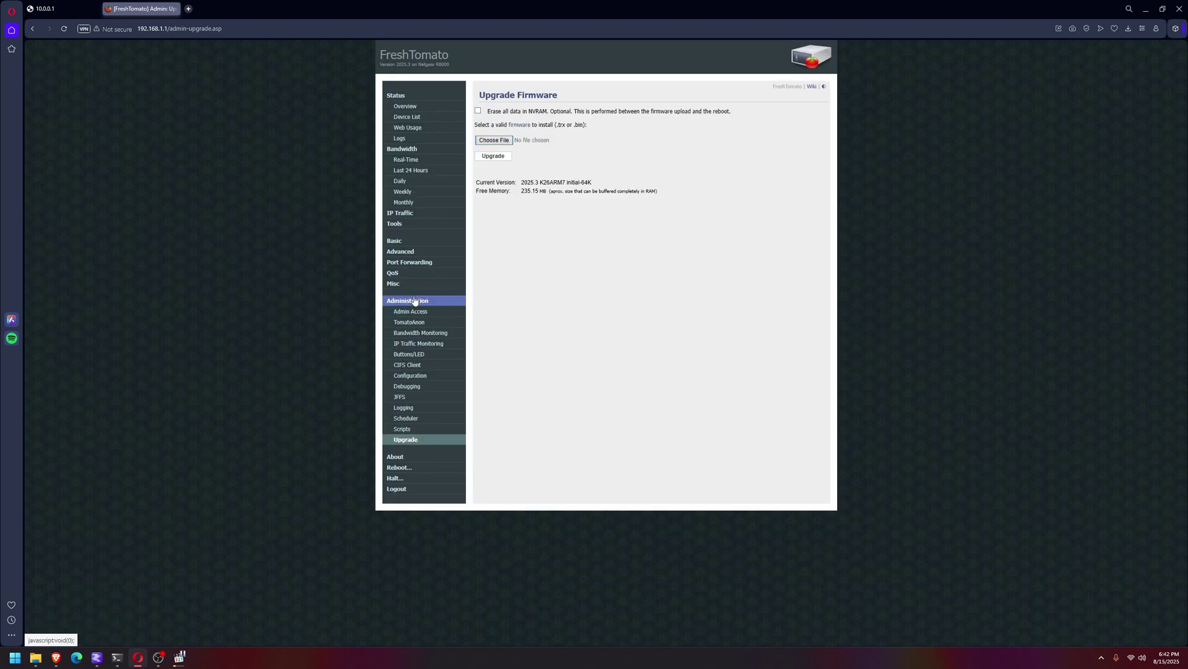
{"action": "left_click", "coordinate": [411, 109]}
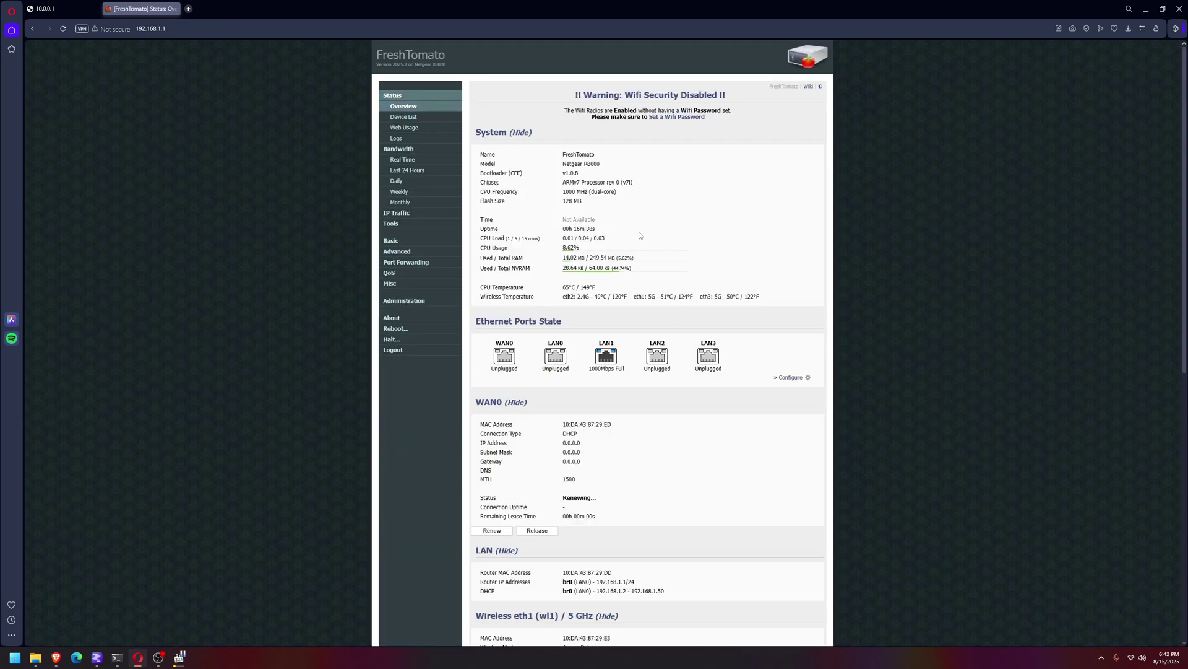
{"action": "left_click", "coordinate": [414, 302]}
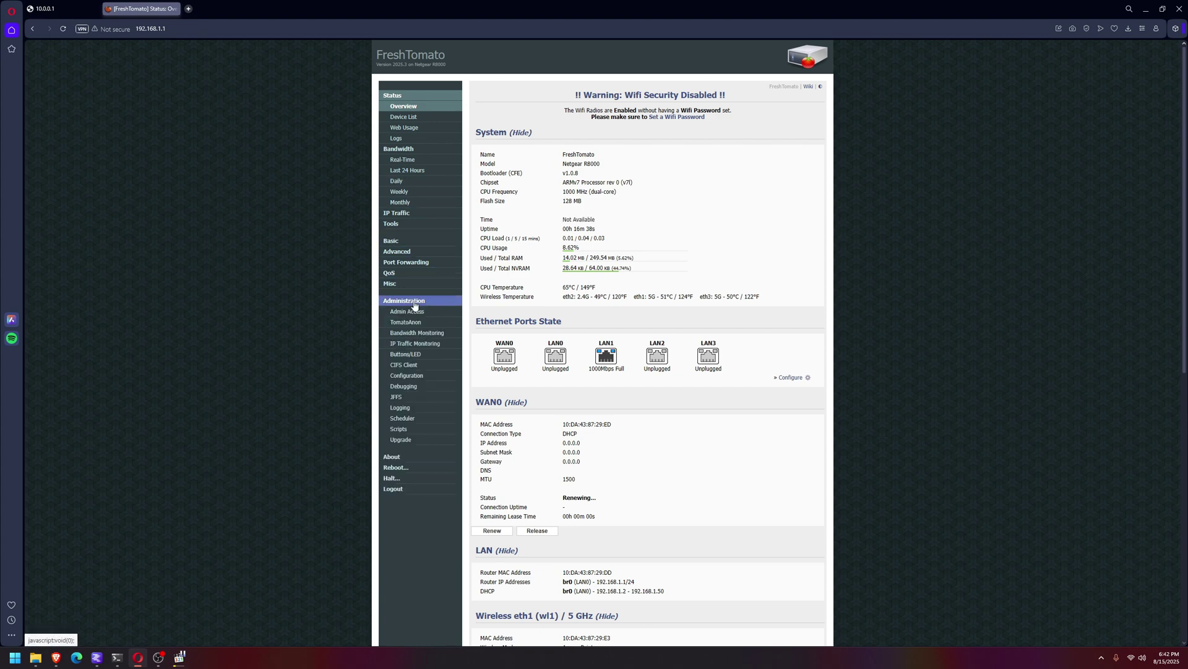
{"action": "left_click", "coordinate": [416, 440]}
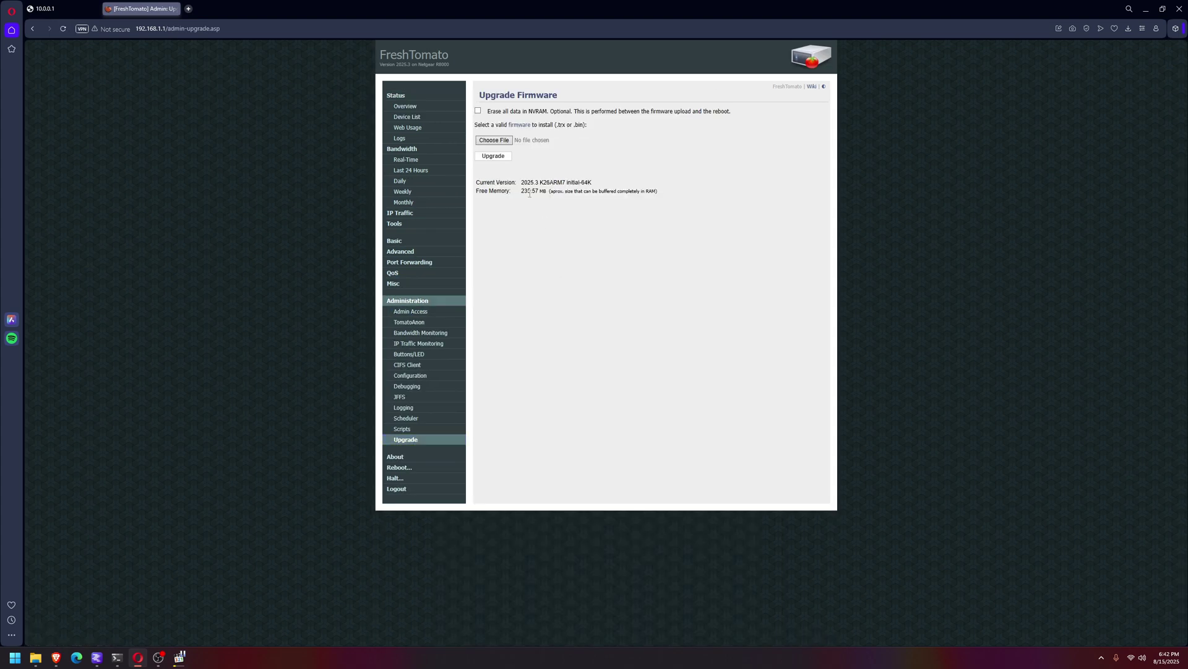
- Browse for a firmware file, cancel without choosing one, and minimize Opera
{"action": "left_click", "coordinate": [494, 142]}
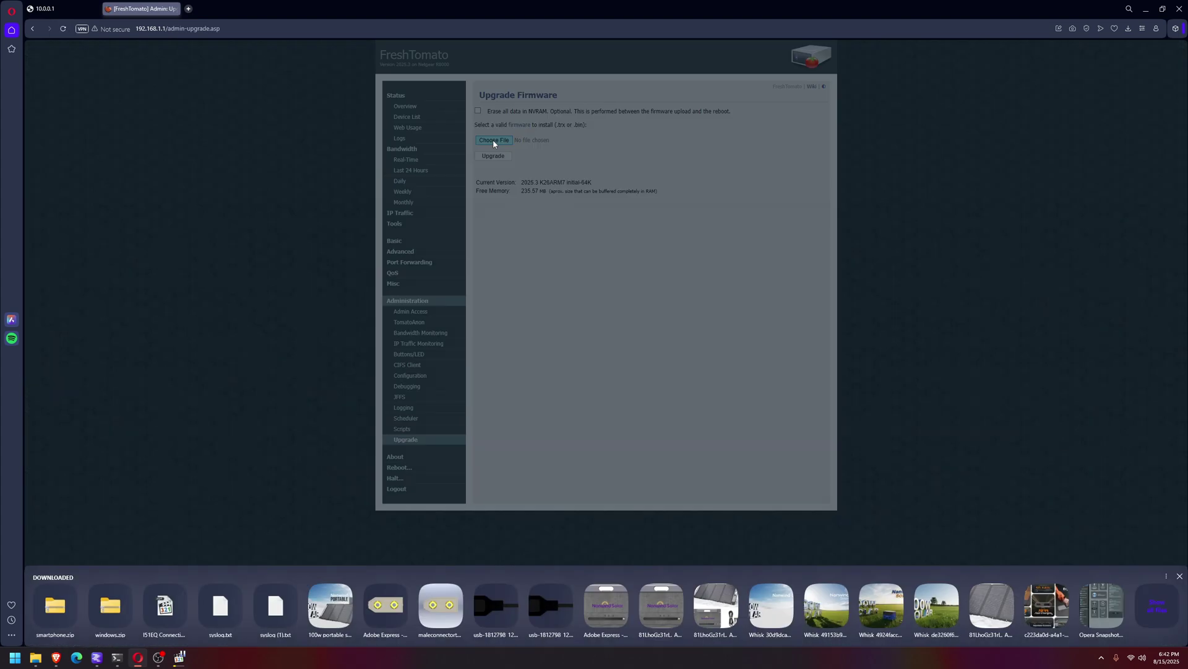
{"action": "left_click", "coordinate": [850, 377]}
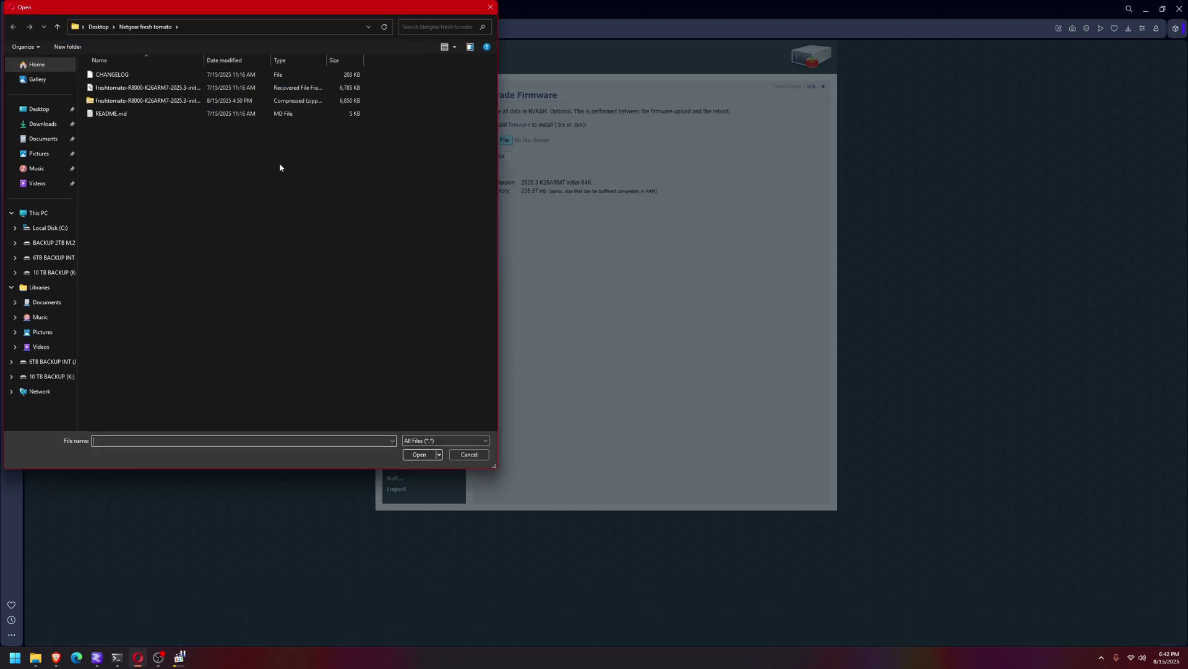
{"action": "left_click", "coordinate": [491, 7]}
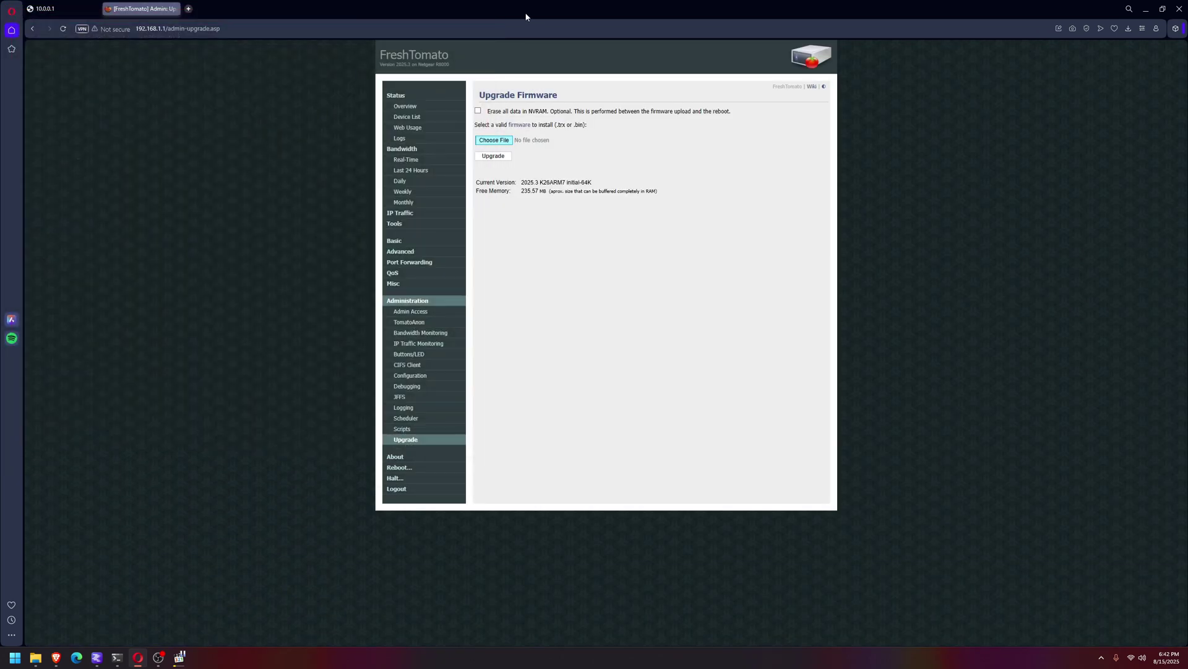
{"action": "left_click", "coordinate": [1145, 11]}
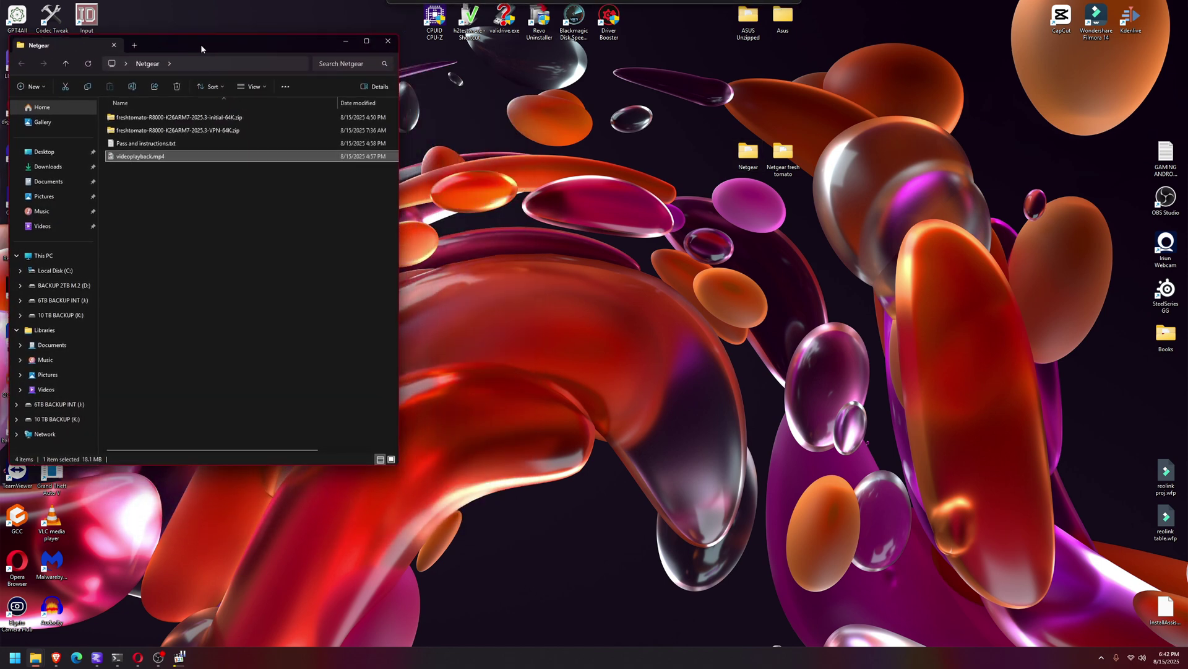
- Open the Netgear fresh tomato folder and delete its four old firmware files
{"action": "double_click", "coordinate": [787, 159]}
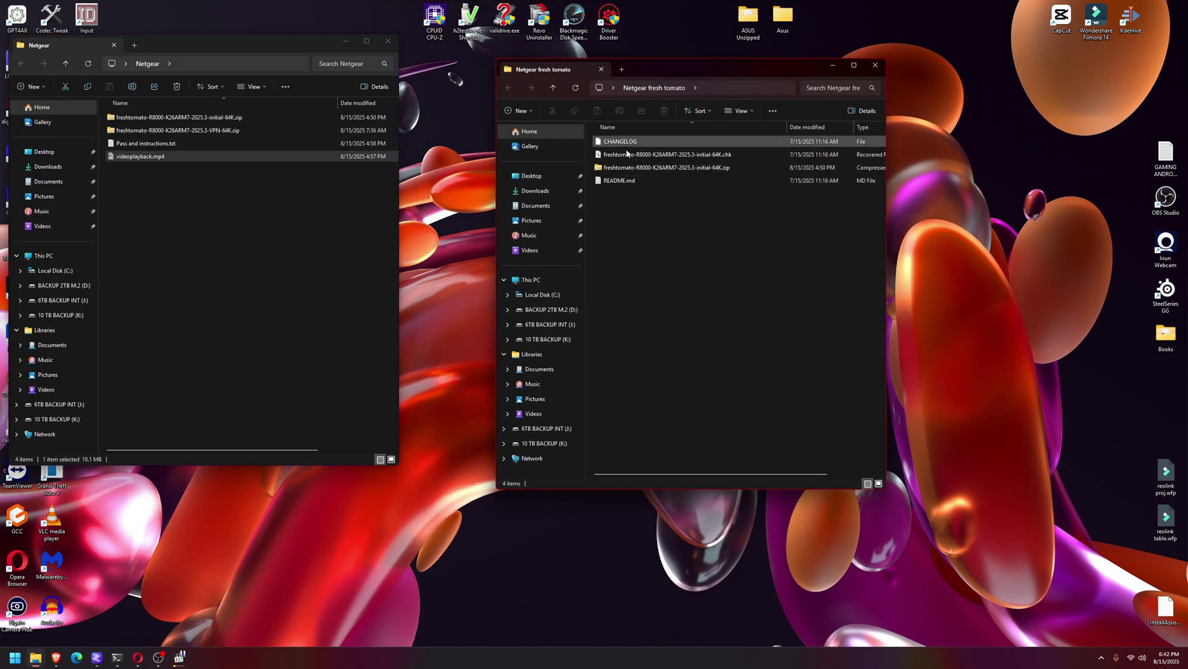
{"action": "left_click_drag", "start_coordinate": [643, 204], "coordinate": [587, 133]}
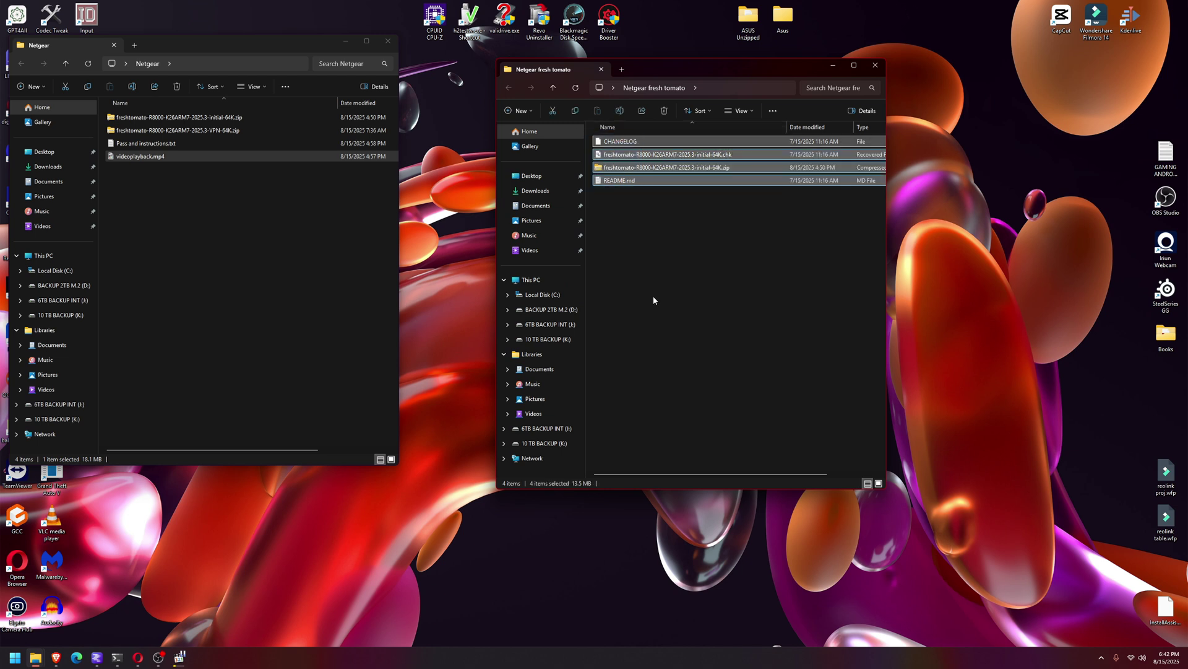
{"action": "key", "text": "Delete"}
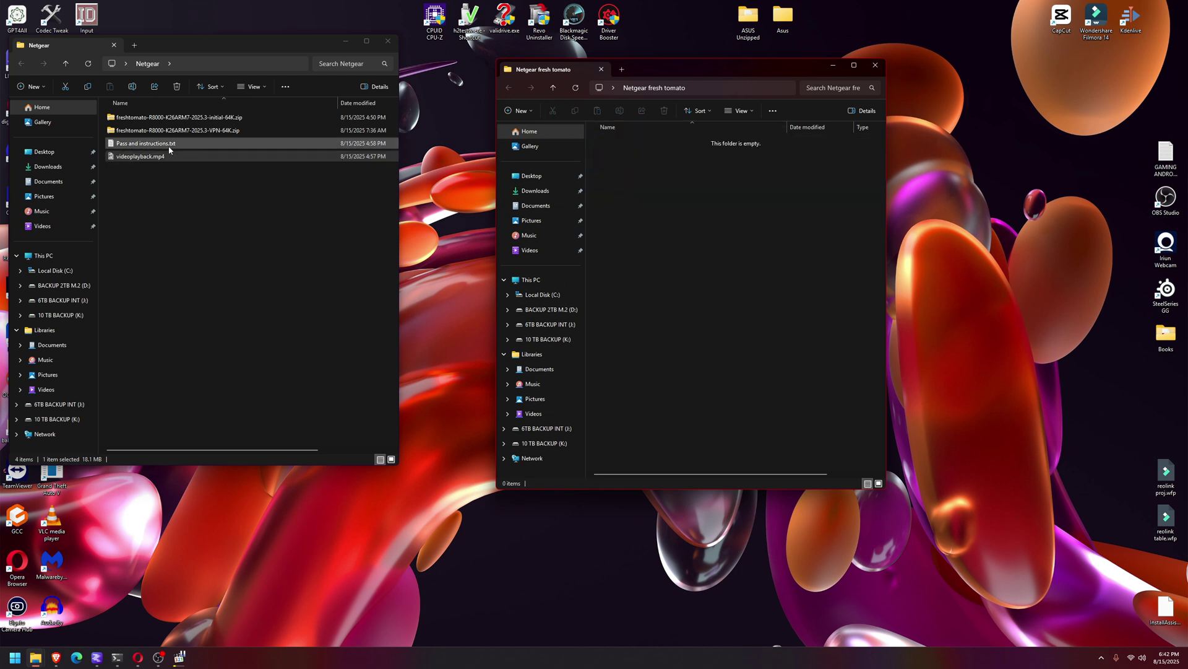
- Copy the VPN-64K zip into the folder, extract it there with 7-Zip, and close the window
{"action": "right_click", "coordinate": [171, 134]}
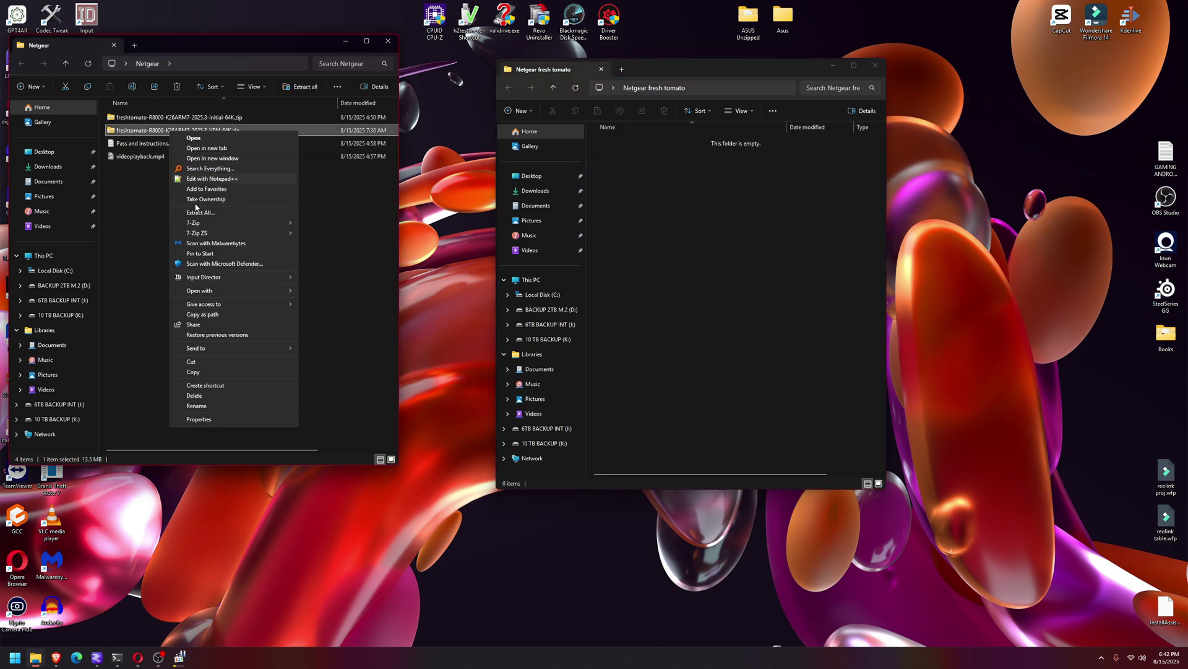
{"action": "left_click", "coordinate": [207, 370]}
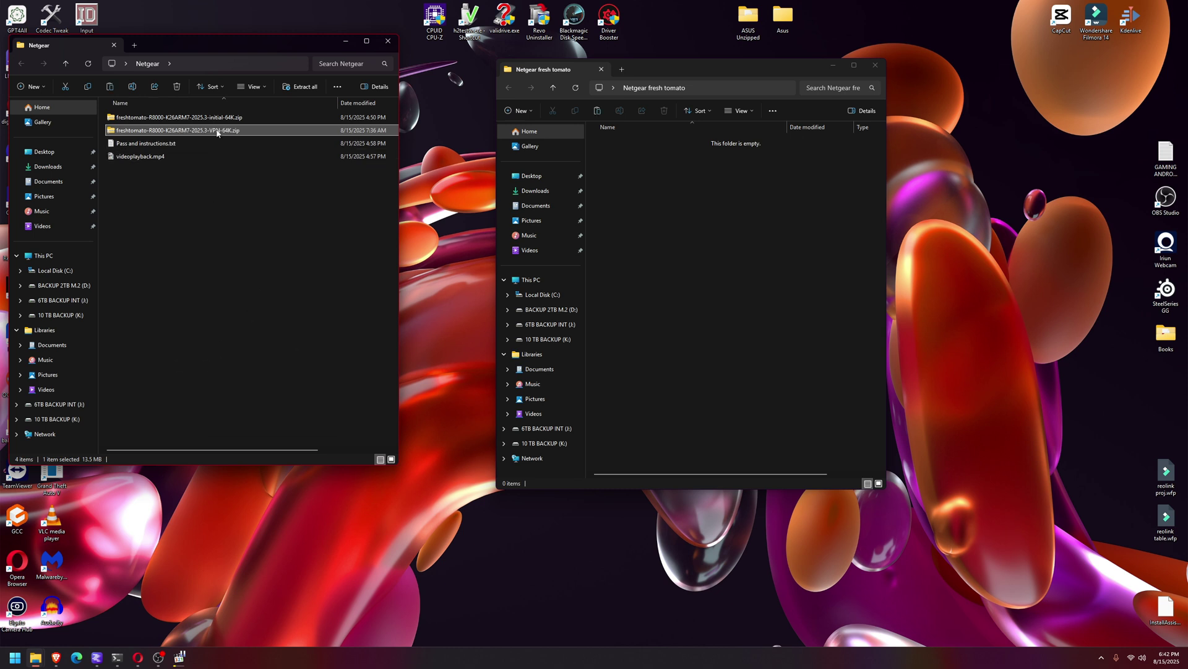
{"action": "right_click", "coordinate": [648, 213]}
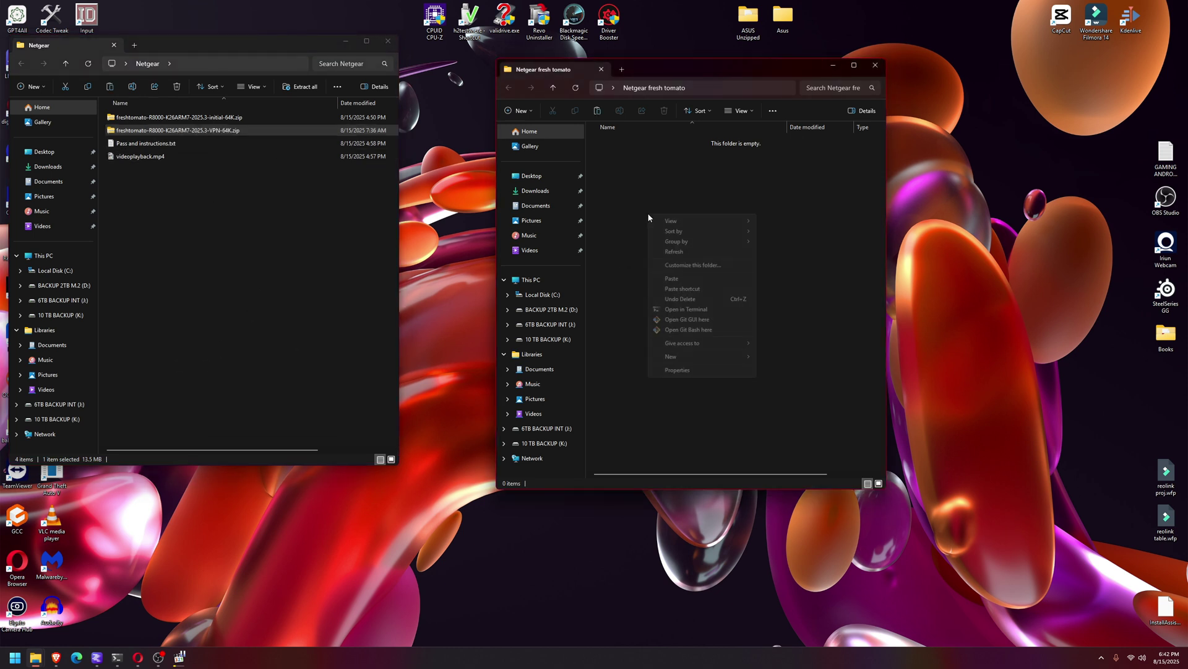
{"action": "left_click", "coordinate": [683, 283]}
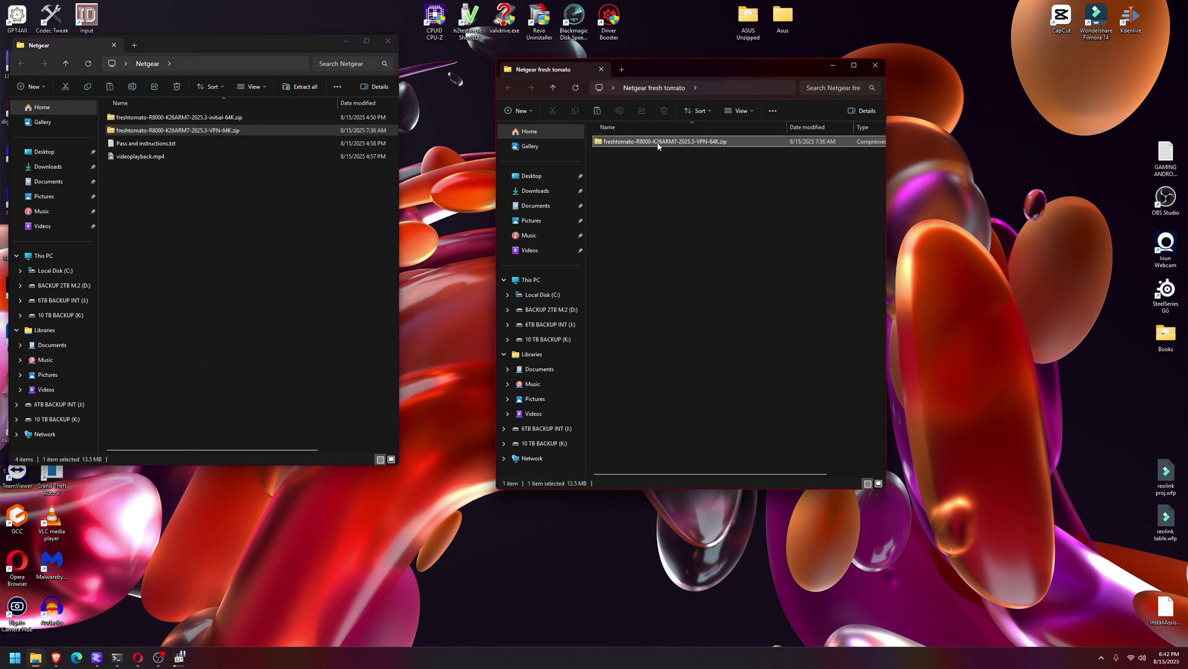
{"action": "right_click", "coordinate": [658, 142]}
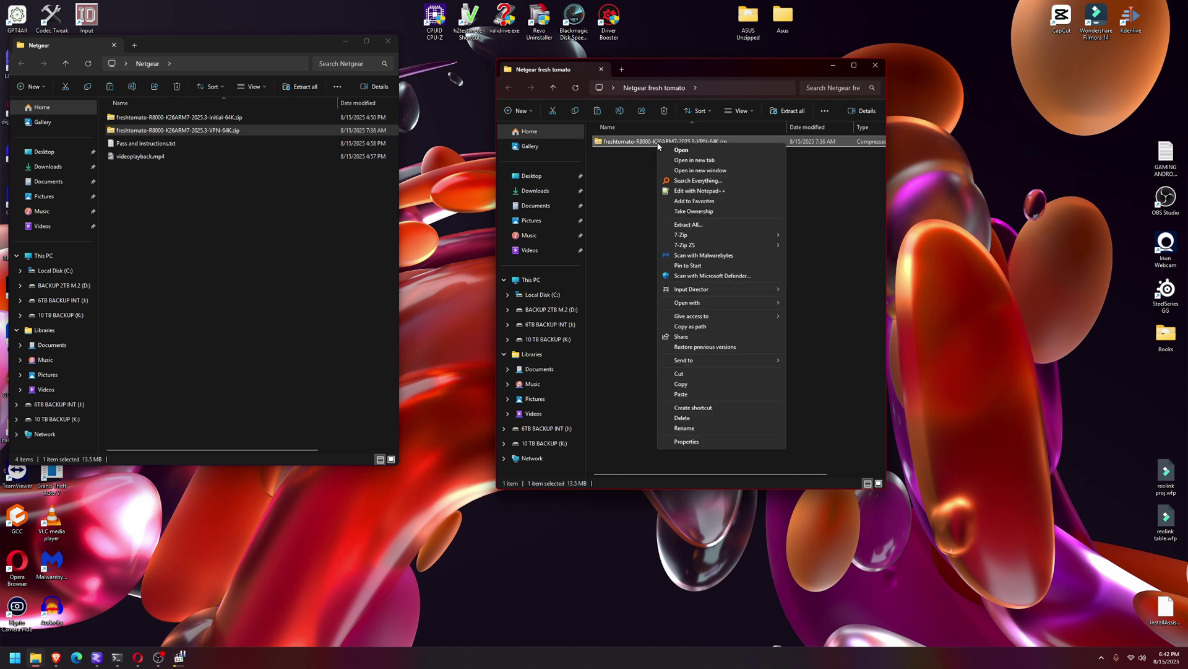
{"action": "mouse_move", "coordinate": [774, 236]}
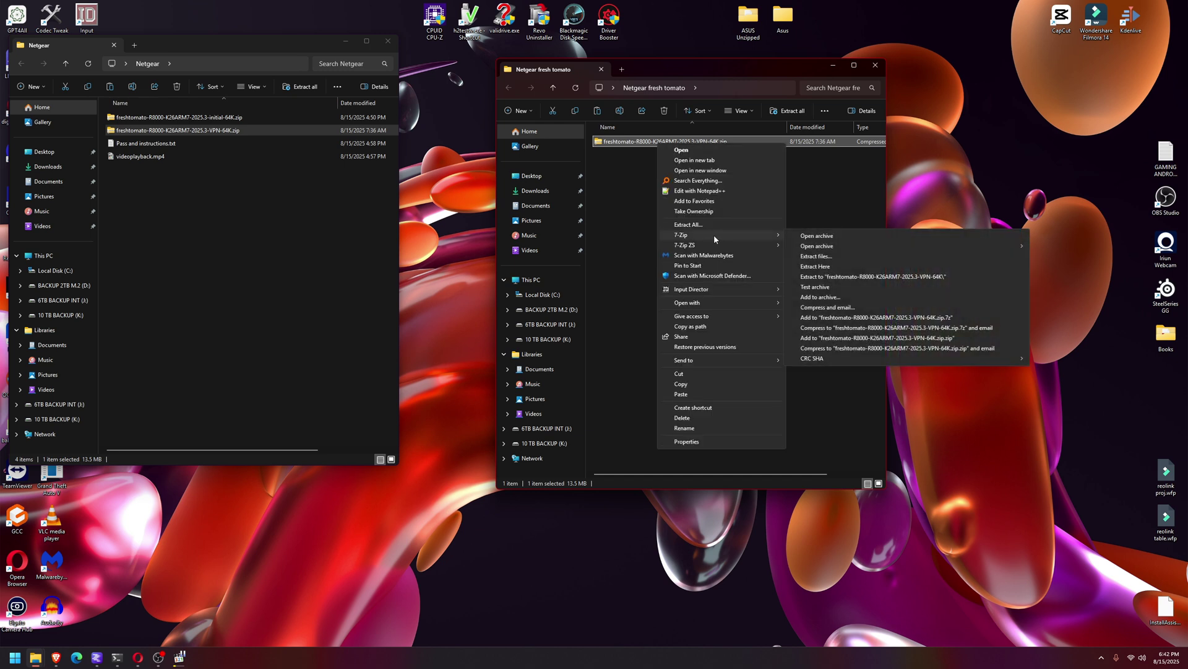
{"action": "left_click", "coordinate": [836, 267]}
{"action": "left_click", "coordinate": [633, 156]}
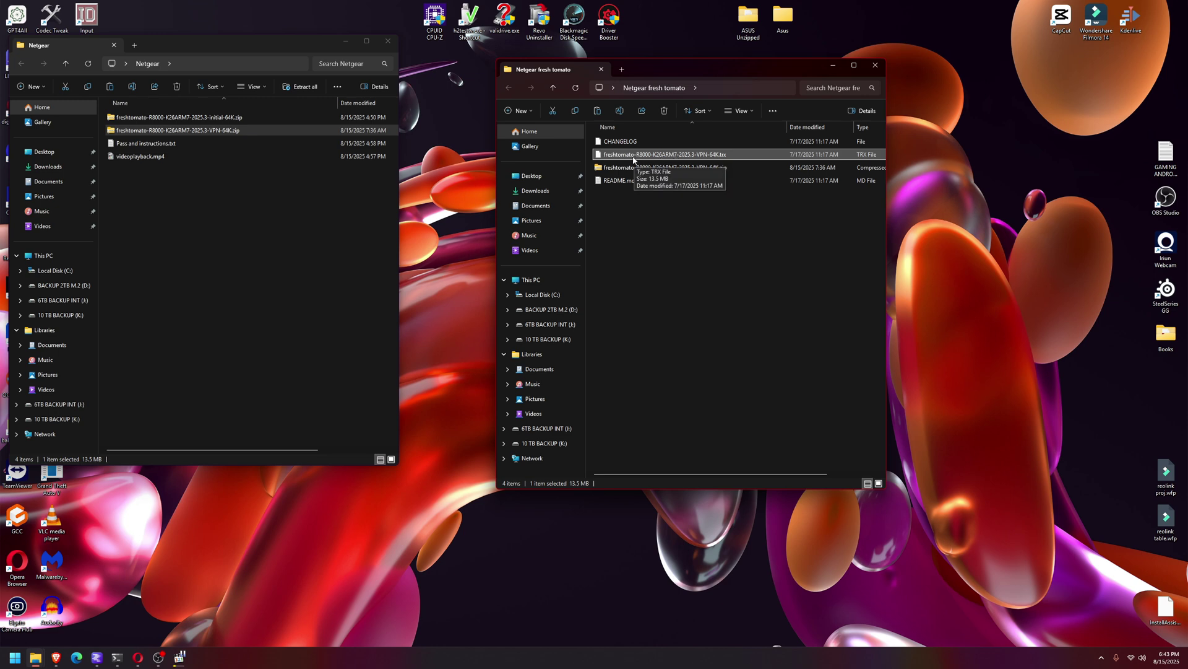
{"action": "left_click", "coordinate": [875, 65]}
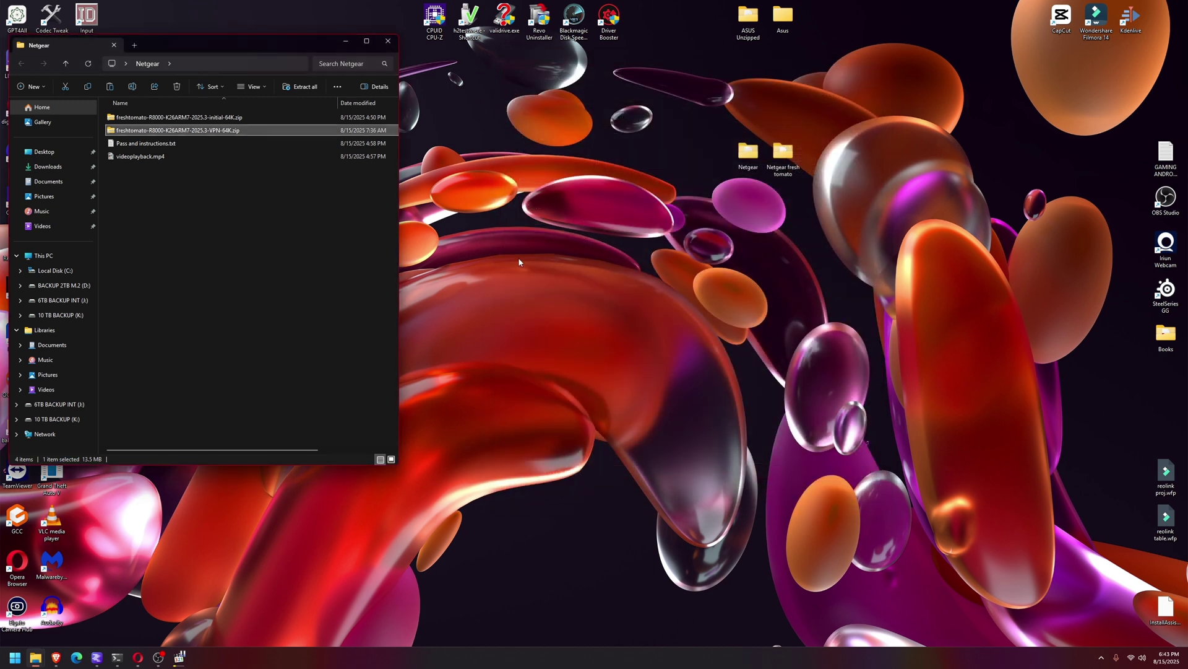
- Upload freshtomato-R8000-K26ARM7-2025.3-VPN-64K.trx on Upgrade Firmware and confirm the flash
{"action": "left_click", "coordinate": [389, 41]}
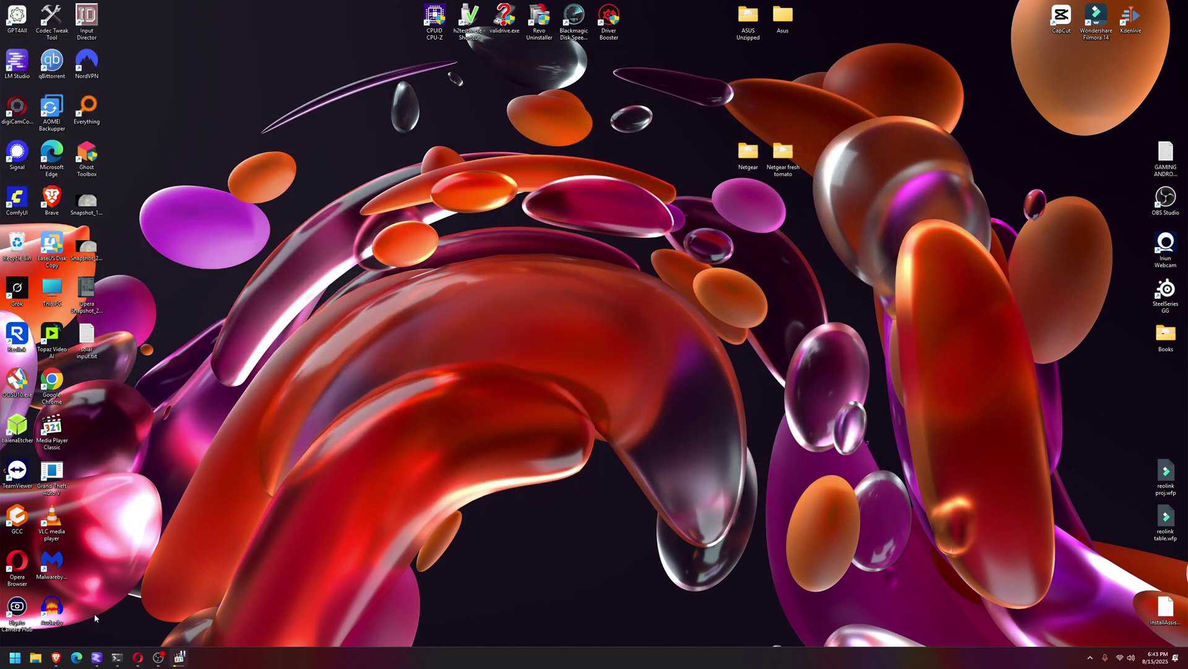
{"action": "left_click", "coordinate": [137, 657]}
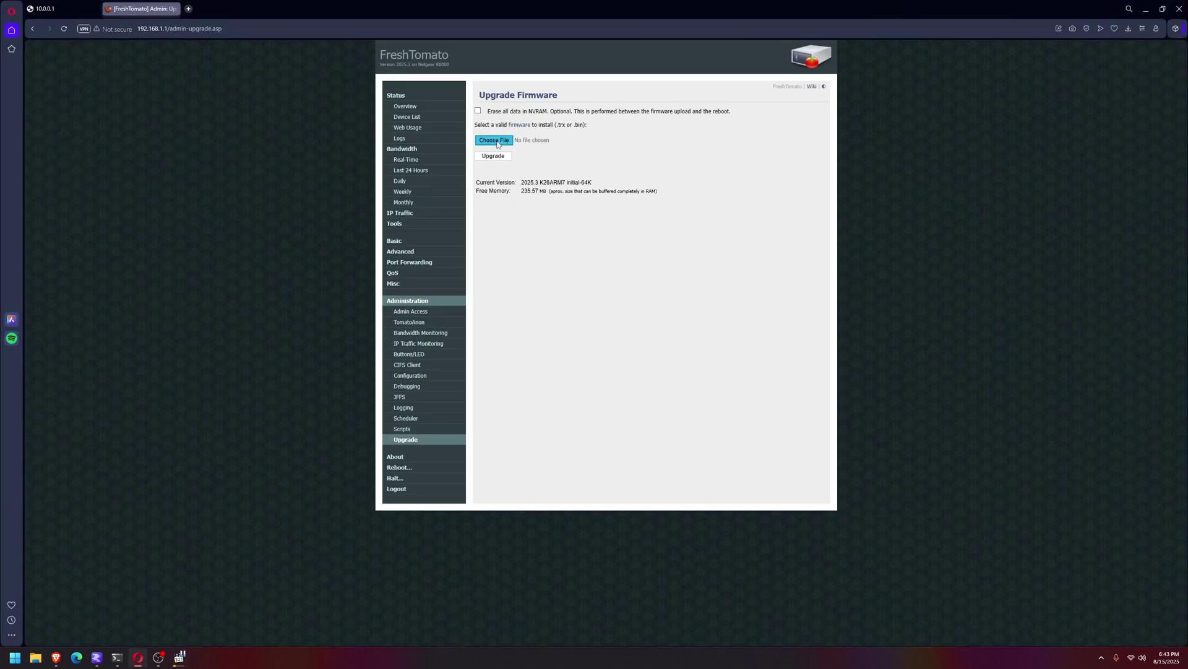
{"action": "left_click", "coordinate": [497, 141]}
{"action": "left_click", "coordinate": [1156, 606]}
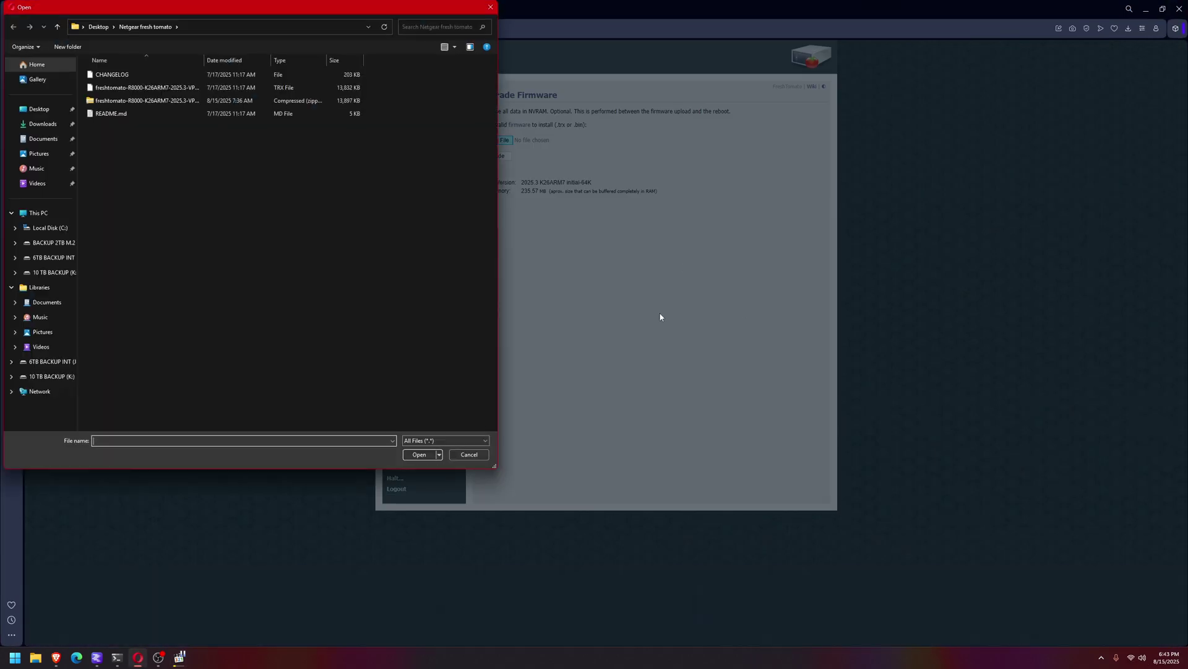
{"action": "left_click_drag", "start_coordinate": [251, 11], "coordinate": [602, 119]}
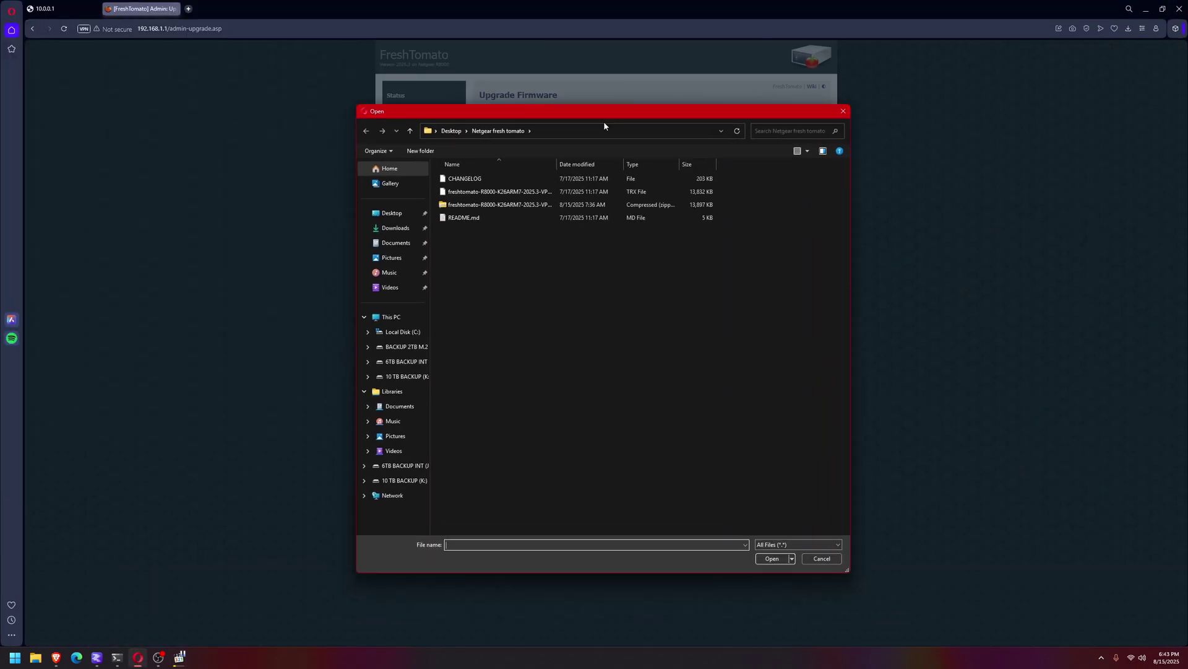
{"action": "left_click", "coordinate": [543, 193]}
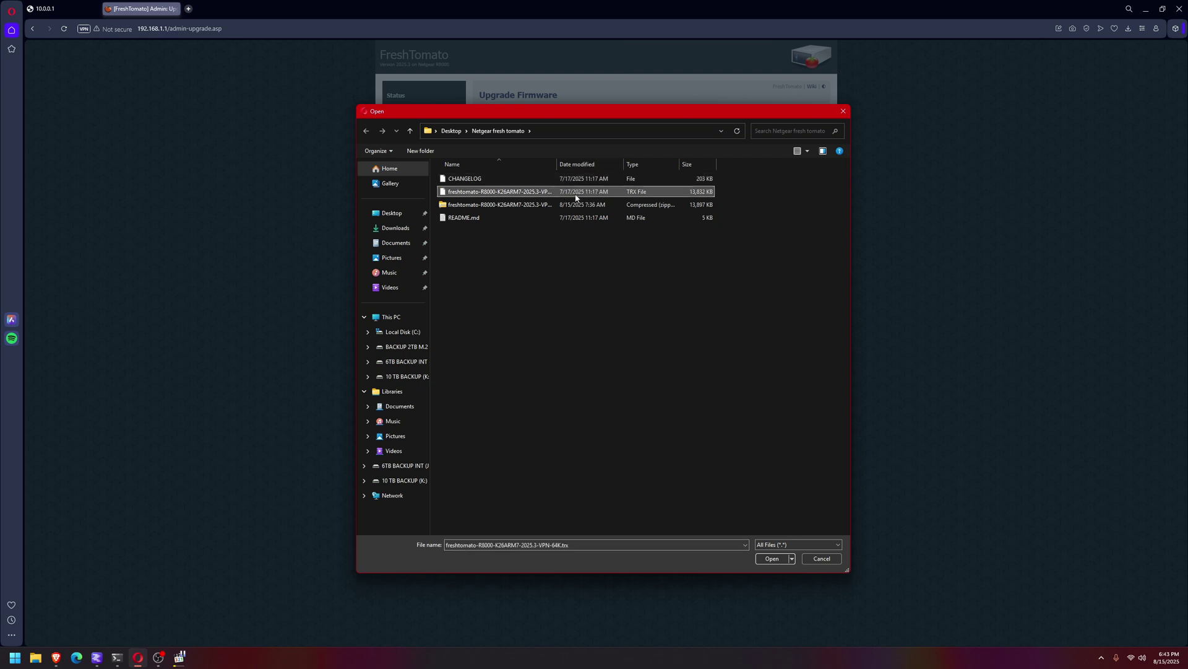
{"action": "left_click", "coordinate": [767, 560]}
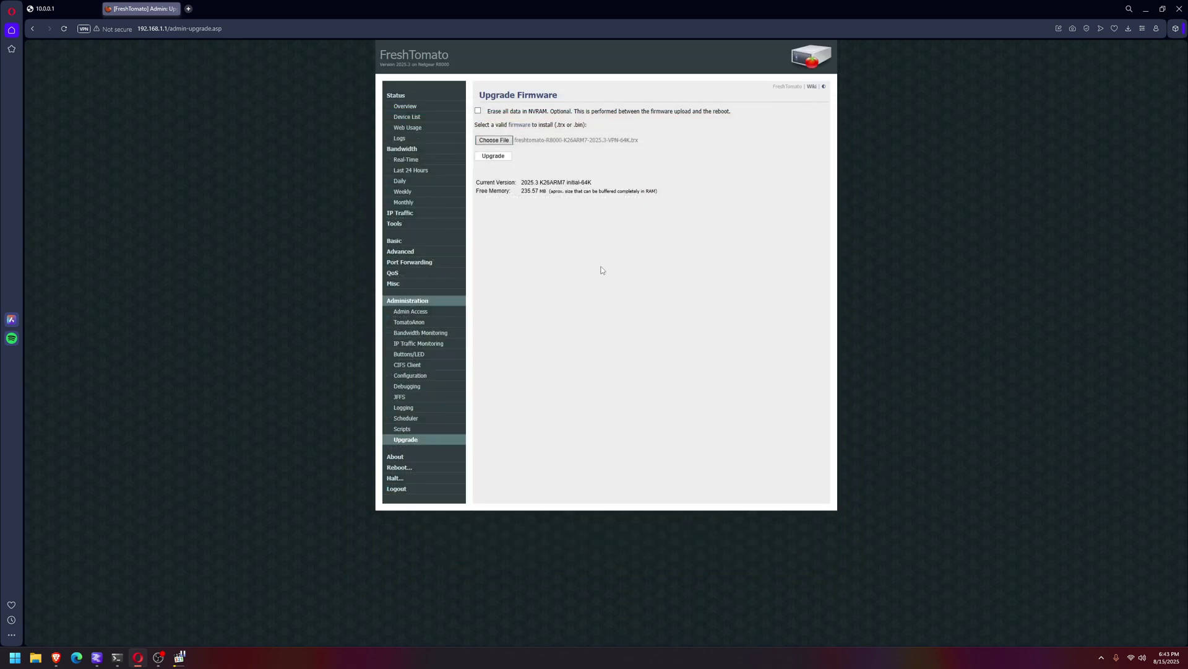
{"action": "left_click", "coordinate": [494, 156]}
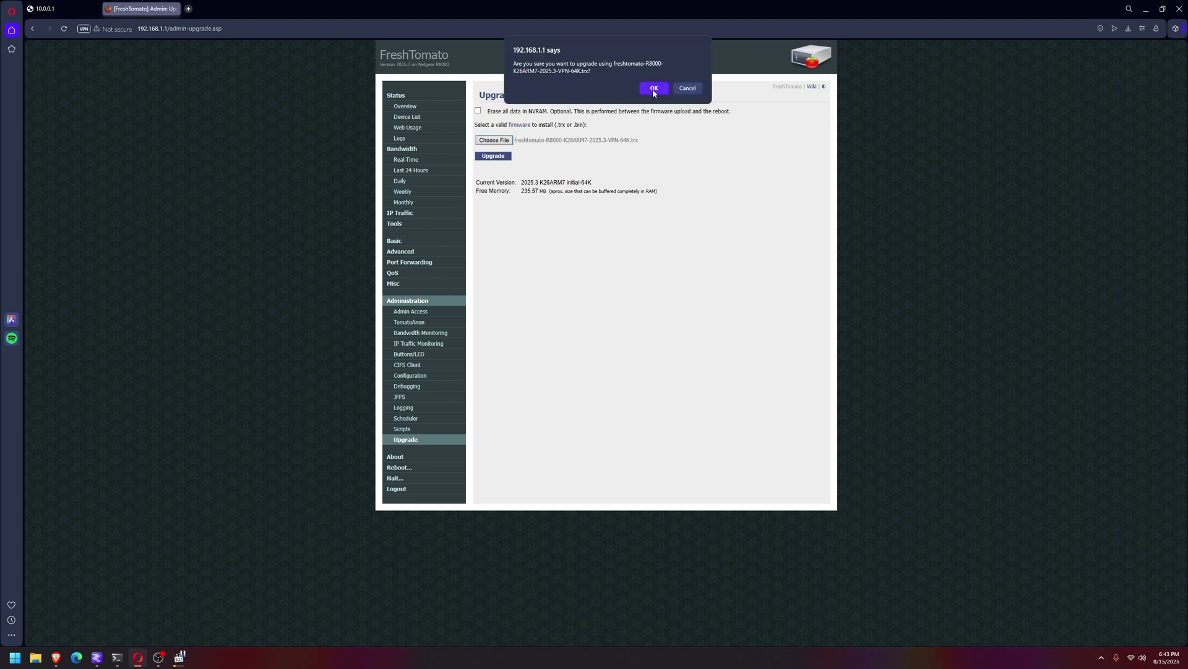
{"action": "left_click", "coordinate": [654, 88]}
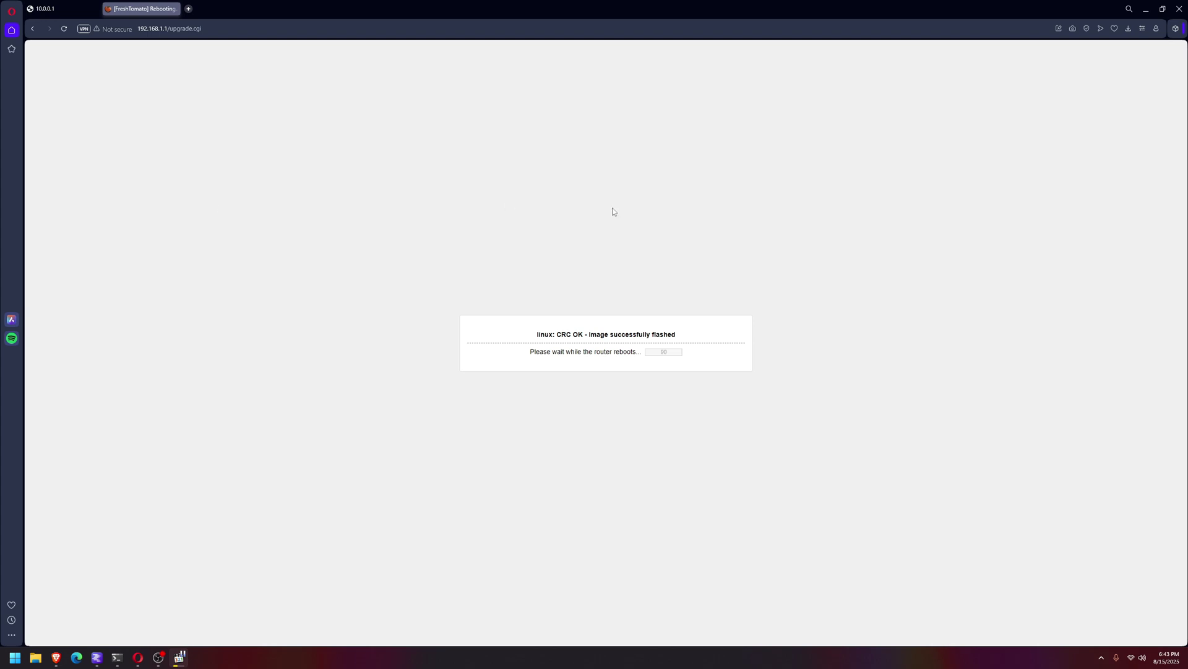
- Wait for the VPN firmware to flash and the router to reboot
{"action": "left_click", "coordinate": [587, 254]}
- After the reboot, enter R8000 as the admin username on Administration > Admin Access
{"action": "left_click", "coordinate": [662, 352]}
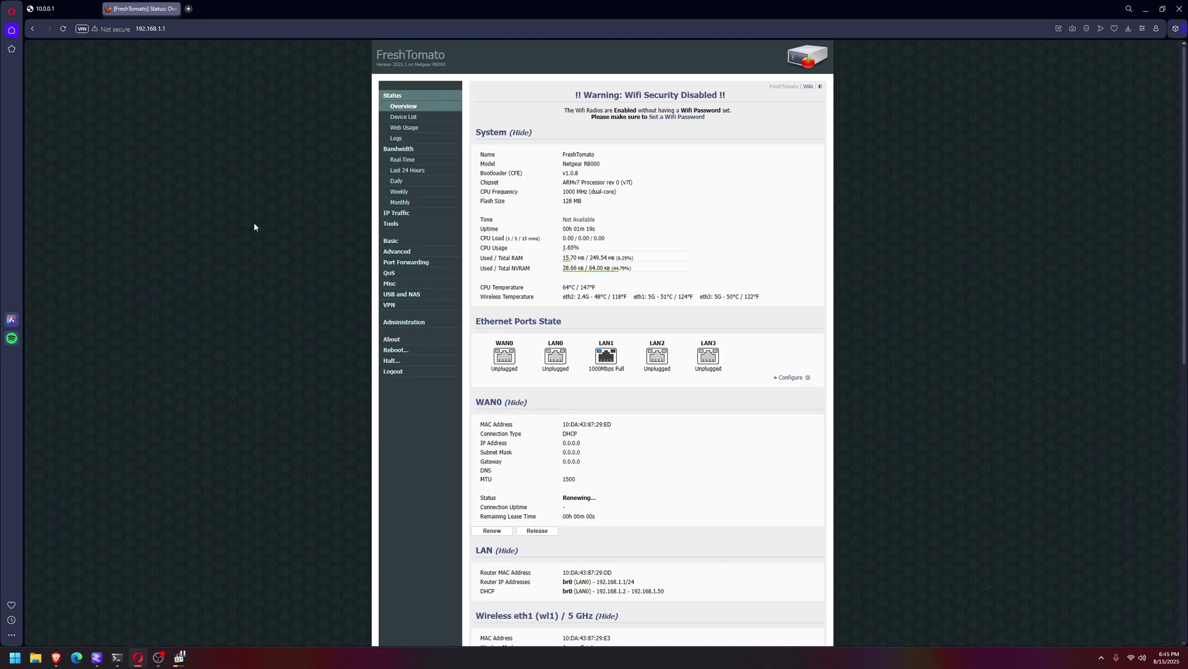
{"action": "left_click", "coordinate": [404, 322]}
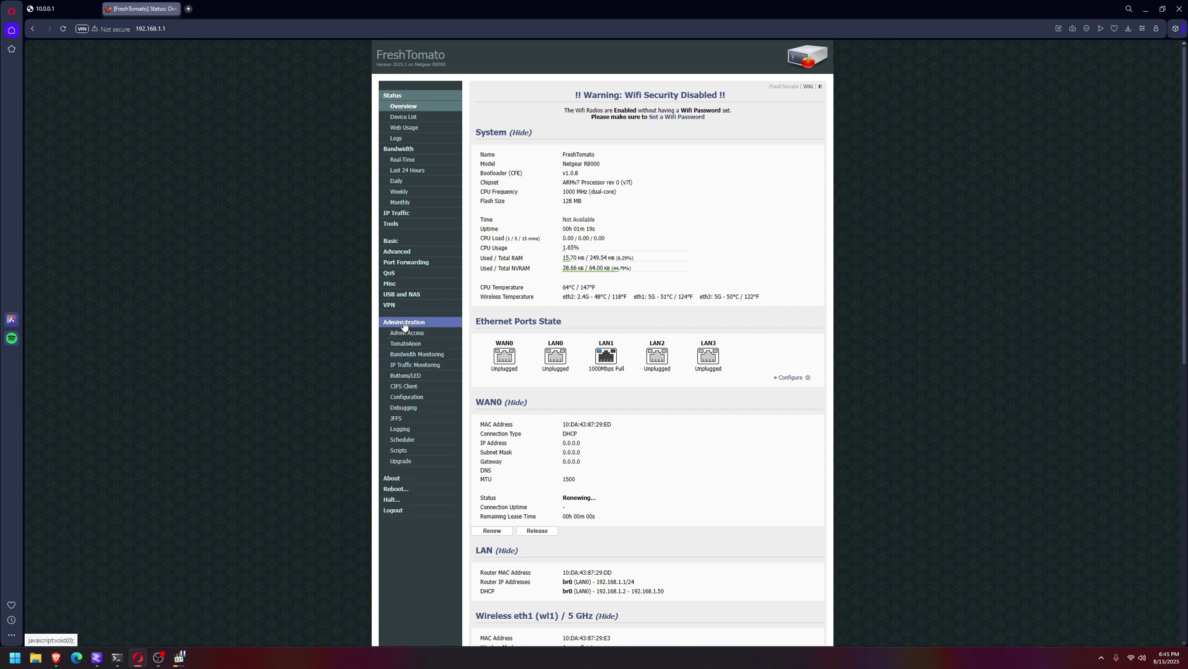
{"action": "left_click", "coordinate": [408, 333]}
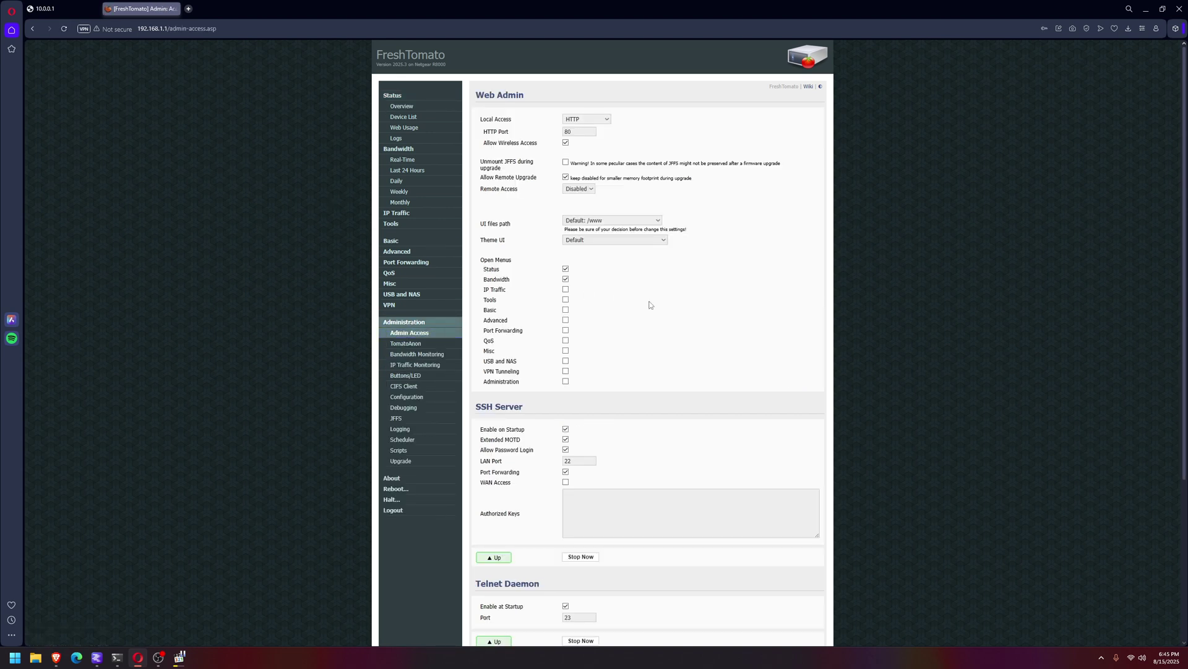
{"action": "scroll", "coordinate": [644, 359], "scroll_direction": "down", "scroll_amount": 3}
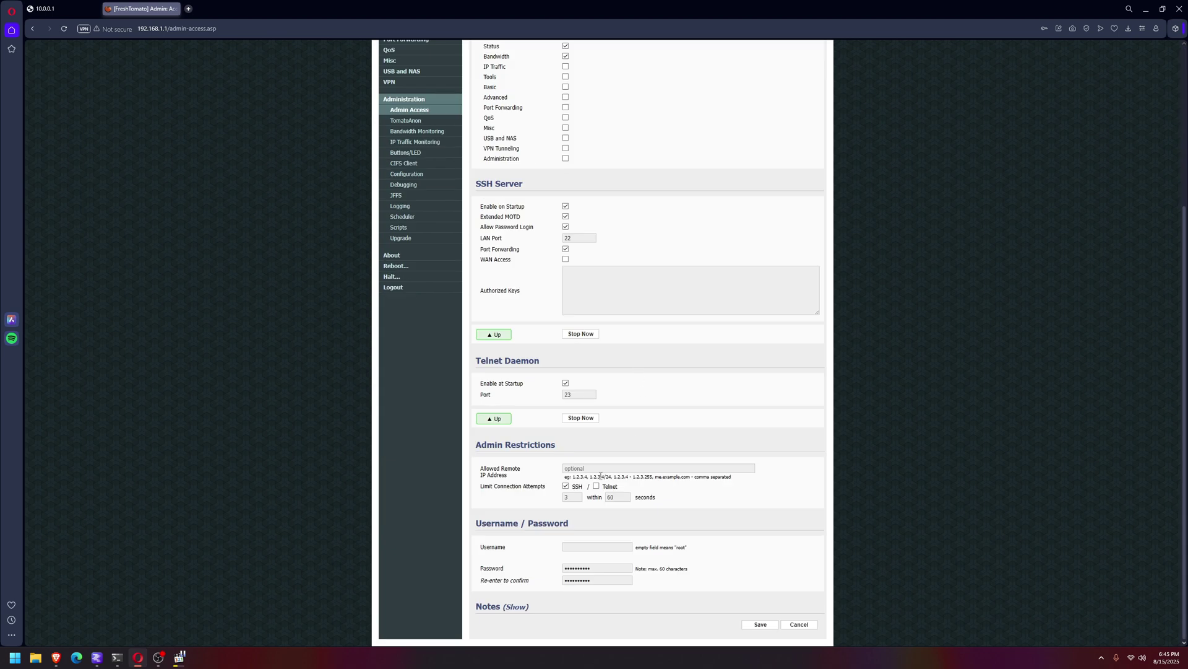
{"action": "left_click", "coordinate": [581, 546]}
{"action": "type", "text": "R8000"}
{"action": "key", "text": "Tab"}
- Enter the new admin password in both password fields and save
{"action": "key", "text": "ctrl+v"}
{"action": "key", "text": "Tab"}
{"action": "key", "text": "ctrl+v"}
{"action": "left_click", "coordinate": [760, 624]}
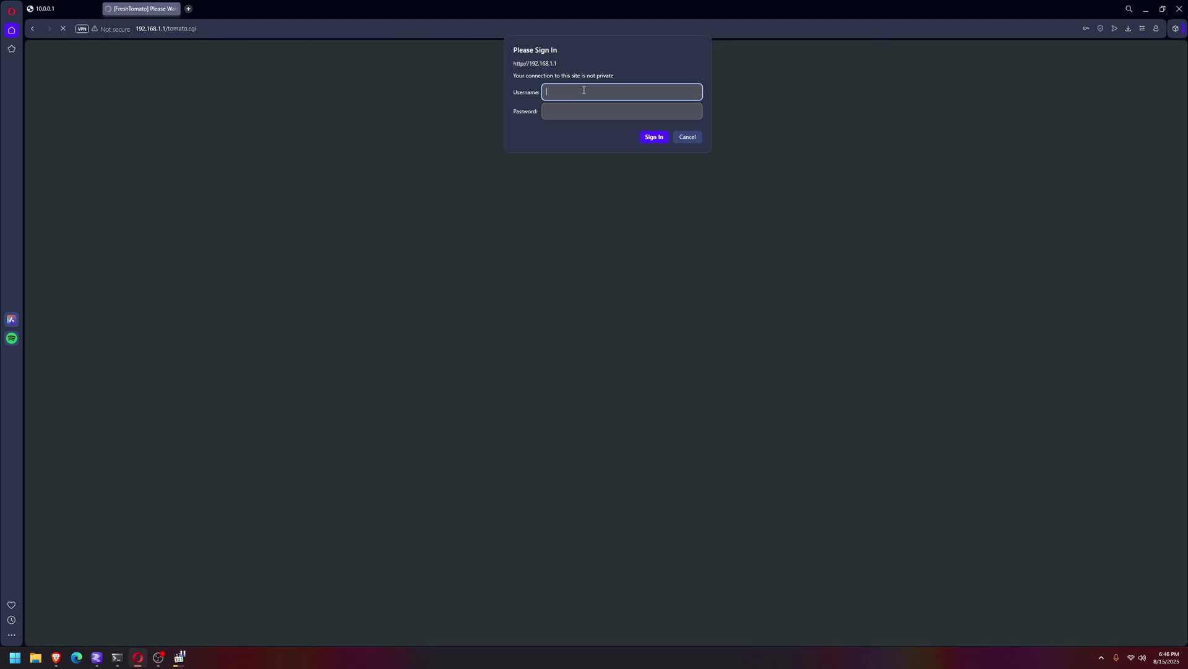
- Sign back in with username R8000 and the new admin password
{"action": "type", "text": "R8000"}
{"action": "key", "text": "Tab"}
{"action": "key", "text": "ctrl+v"}
{"action": "key", "text": "Return"}
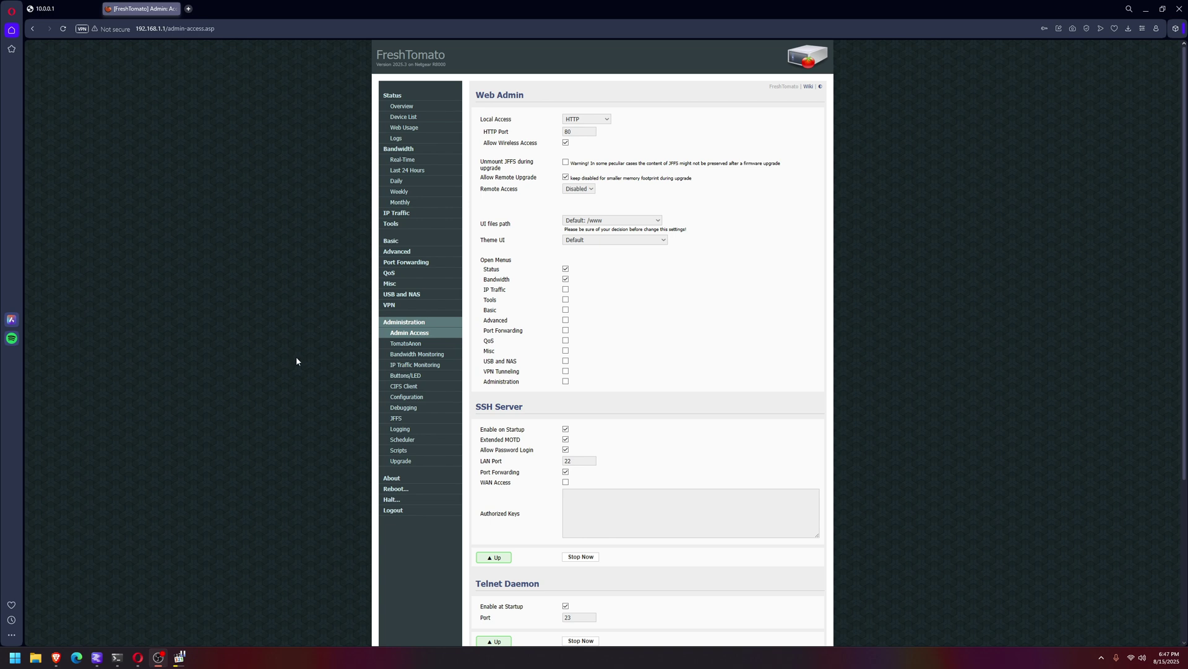
- View VPN > Wireguard, then check OpenVPN Client's Interface Type (TUN) and Protocol (UDP) options
{"action": "left_click", "coordinate": [390, 305]}
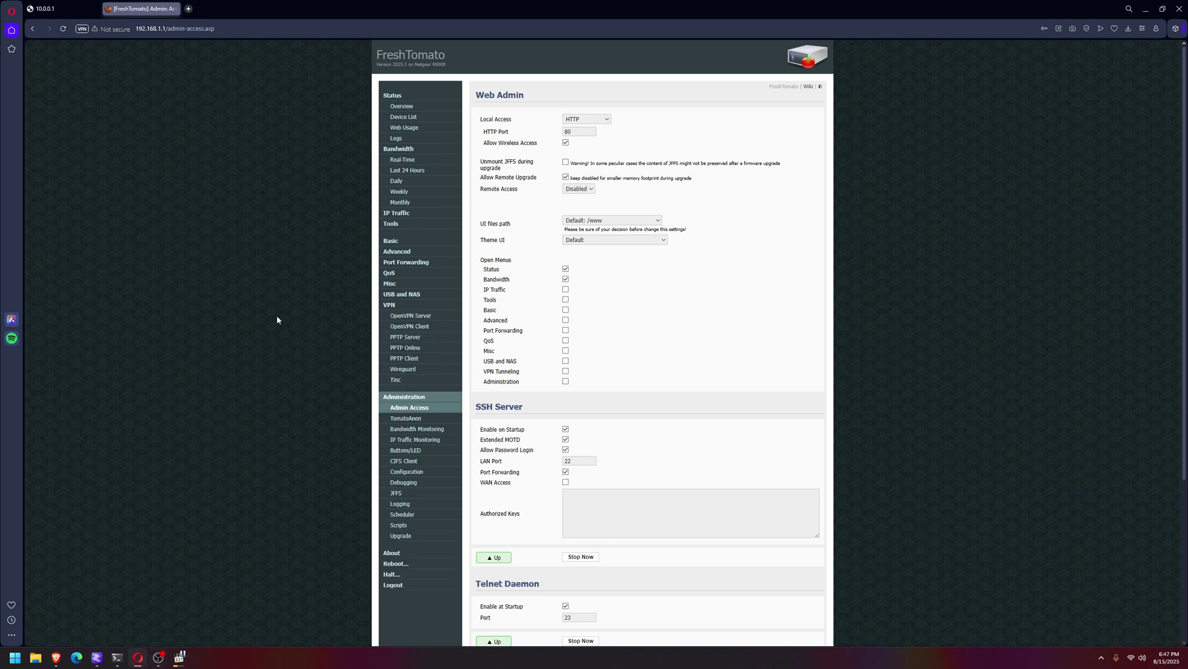
{"action": "left_click", "coordinate": [408, 371]}
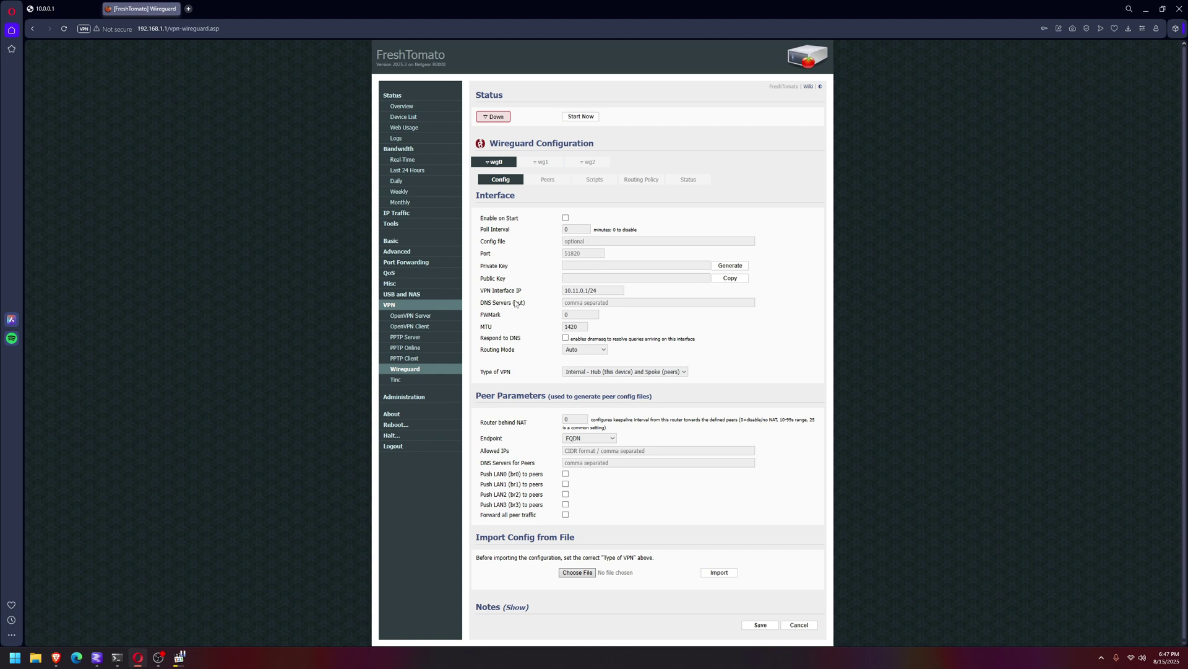
{"action": "left_click", "coordinate": [411, 326]}
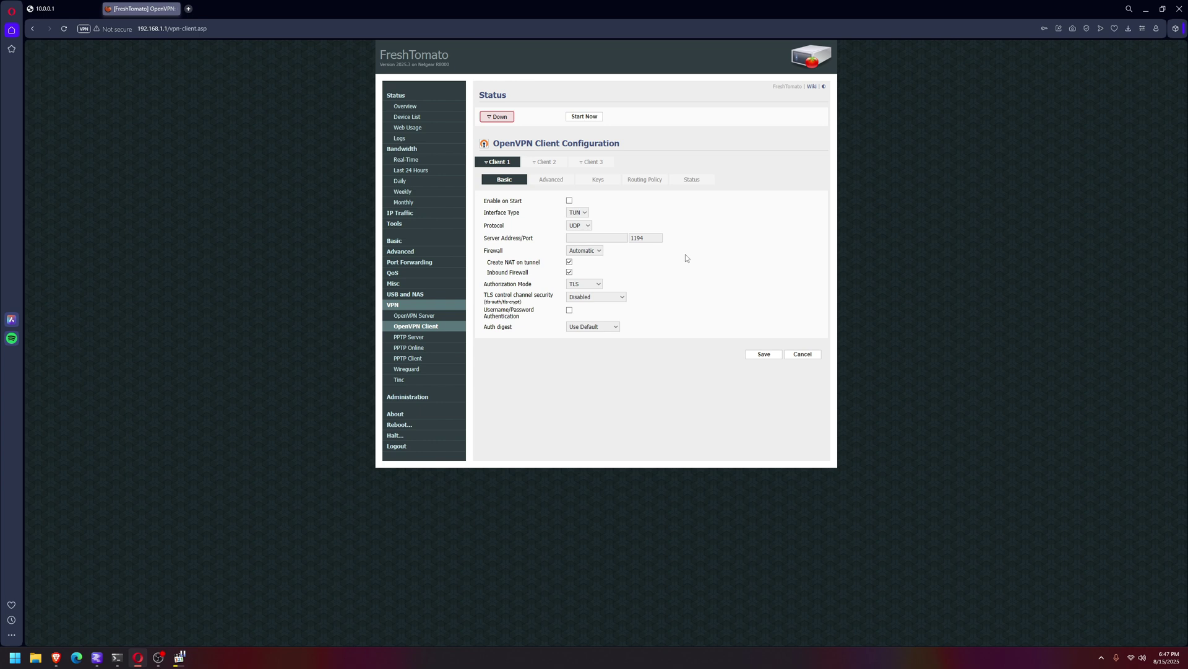
{"action": "left_click", "coordinate": [585, 213]}
{"action": "left_click", "coordinate": [588, 229]}
{"action": "left_click", "coordinate": [588, 227]}
{"action": "left_click", "coordinate": [588, 227]}
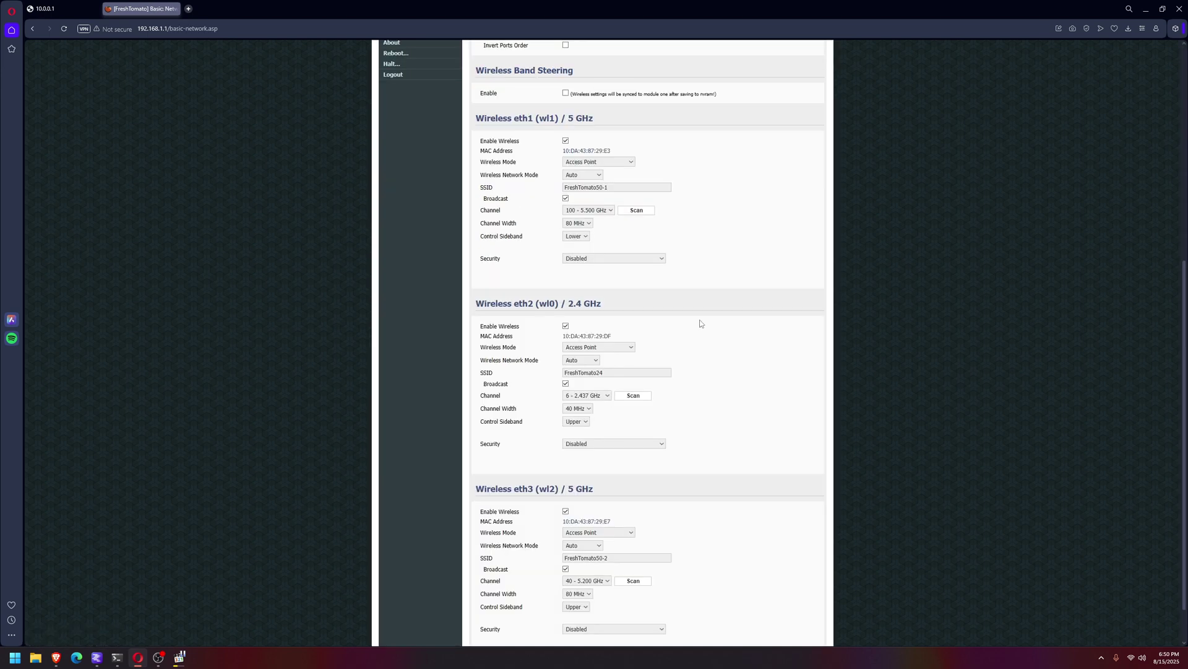
- Set the 5 GHz band's security to WPA2 Personal and begin entering its shared key
{"action": "scroll", "coordinate": [701, 323], "scroll_direction": "up", "scroll_amount": 5}
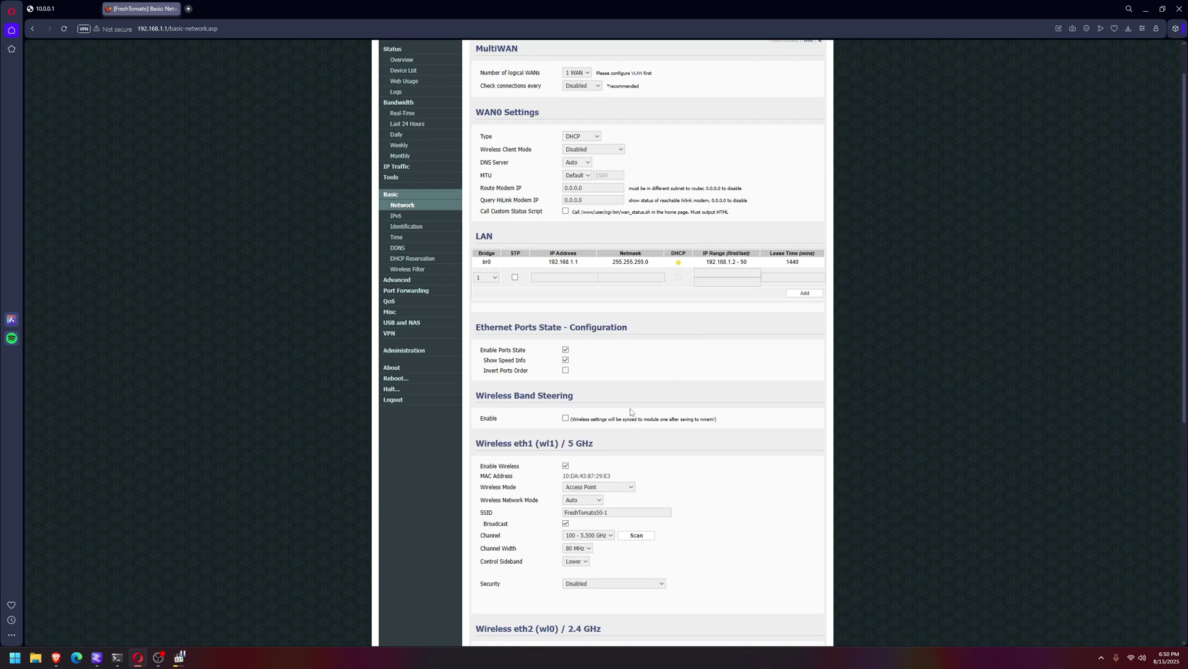
{"action": "scroll", "coordinate": [670, 408], "scroll_direction": "up", "scroll_amount": 1}
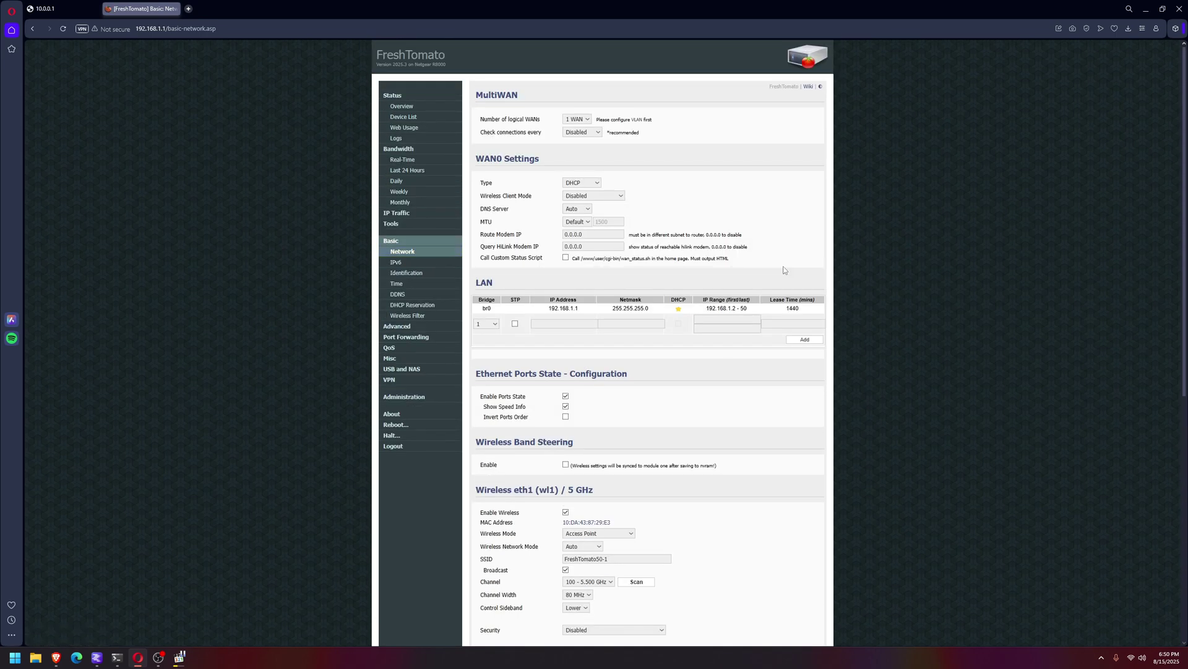
{"action": "scroll", "coordinate": [763, 328], "scroll_direction": "down", "scroll_amount": 5}
{"action": "left_click", "coordinate": [630, 352]}
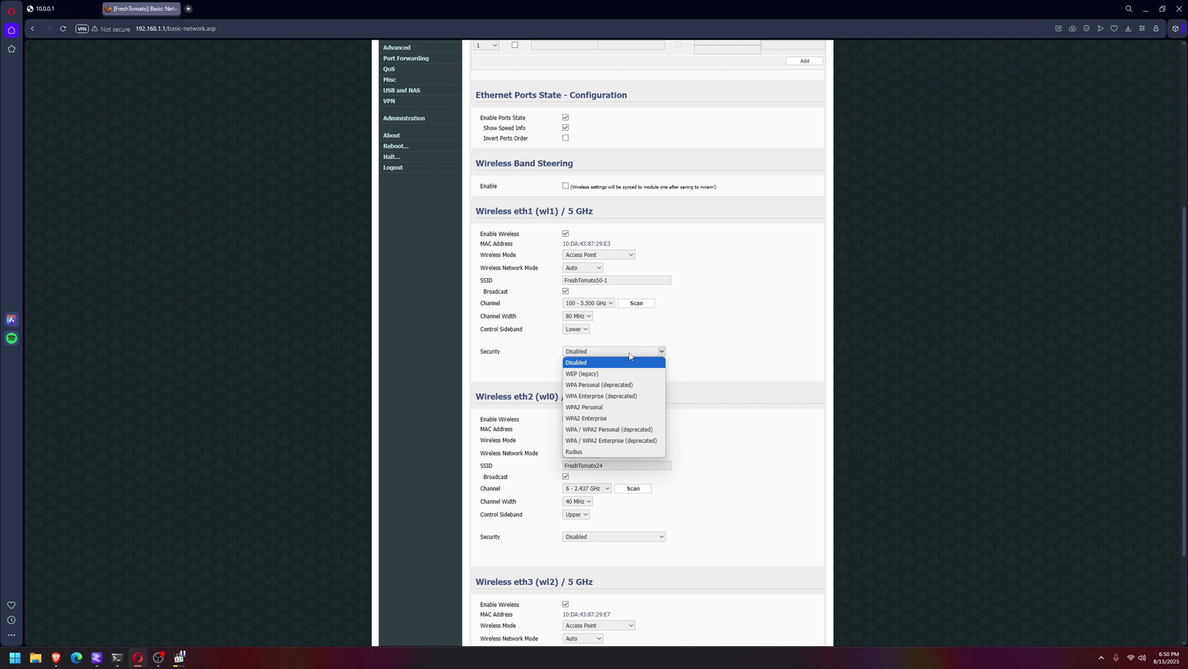
{"action": "left_click", "coordinate": [610, 408]}
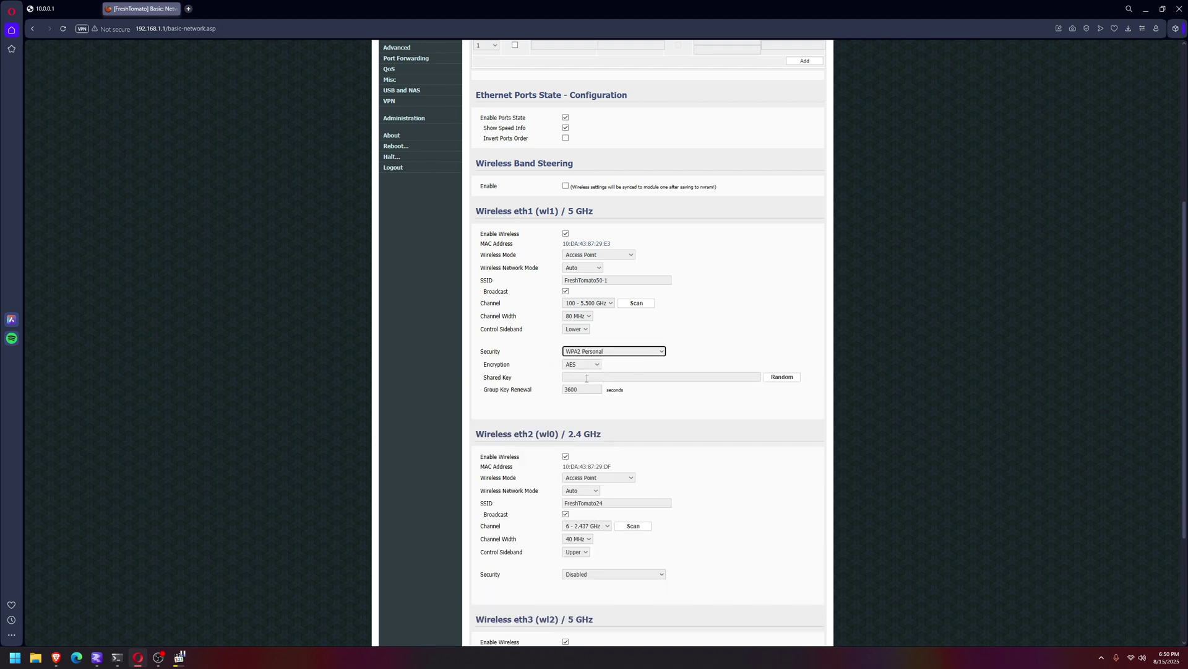
{"action": "left_click", "coordinate": [587, 379]}
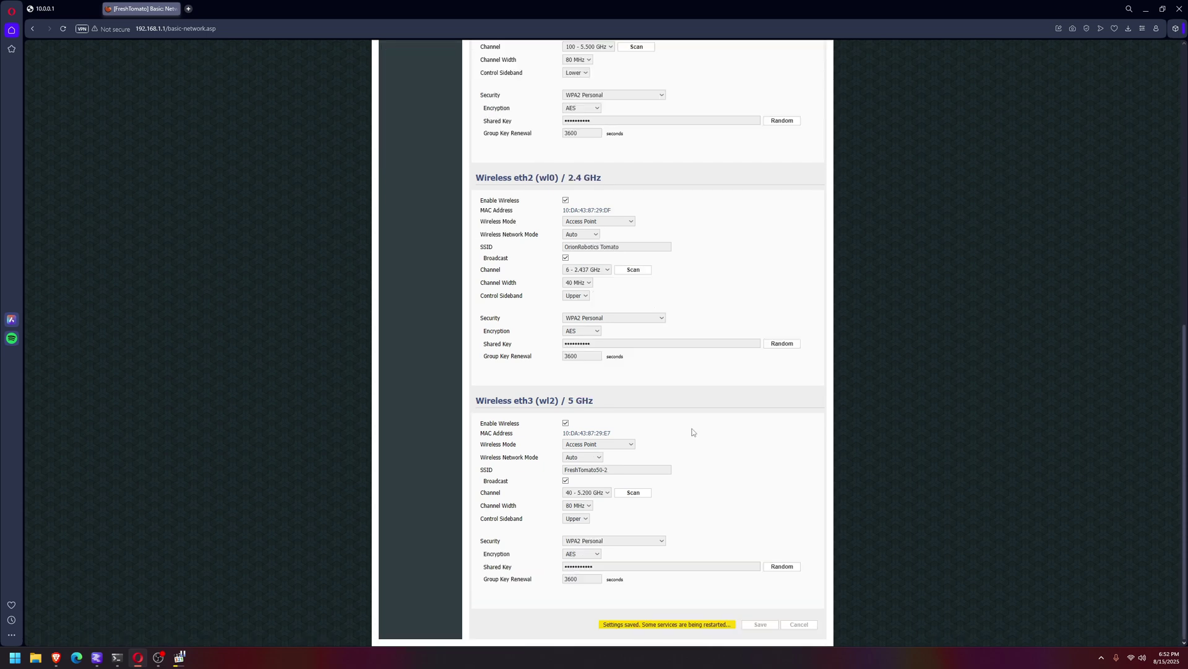
{"action": "scroll", "coordinate": [693, 433], "scroll_direction": "up", "scroll_amount": 9}
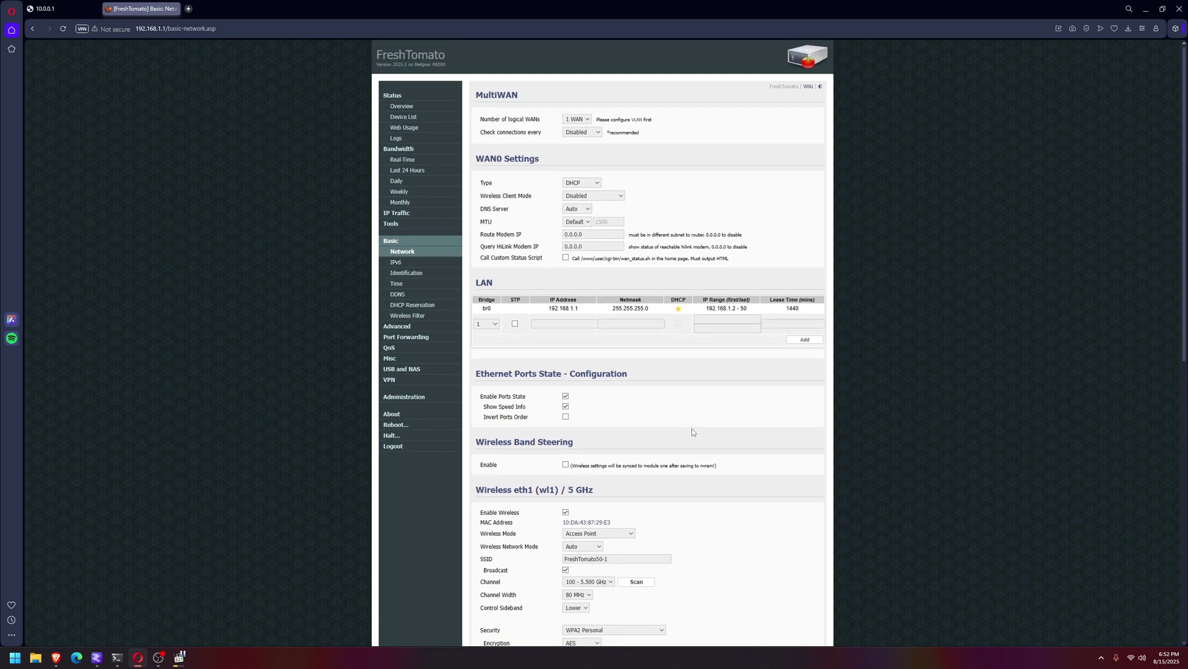
- Enable Adblock under Advanced > Adblock and save the setting
{"action": "left_click", "coordinate": [404, 373]}
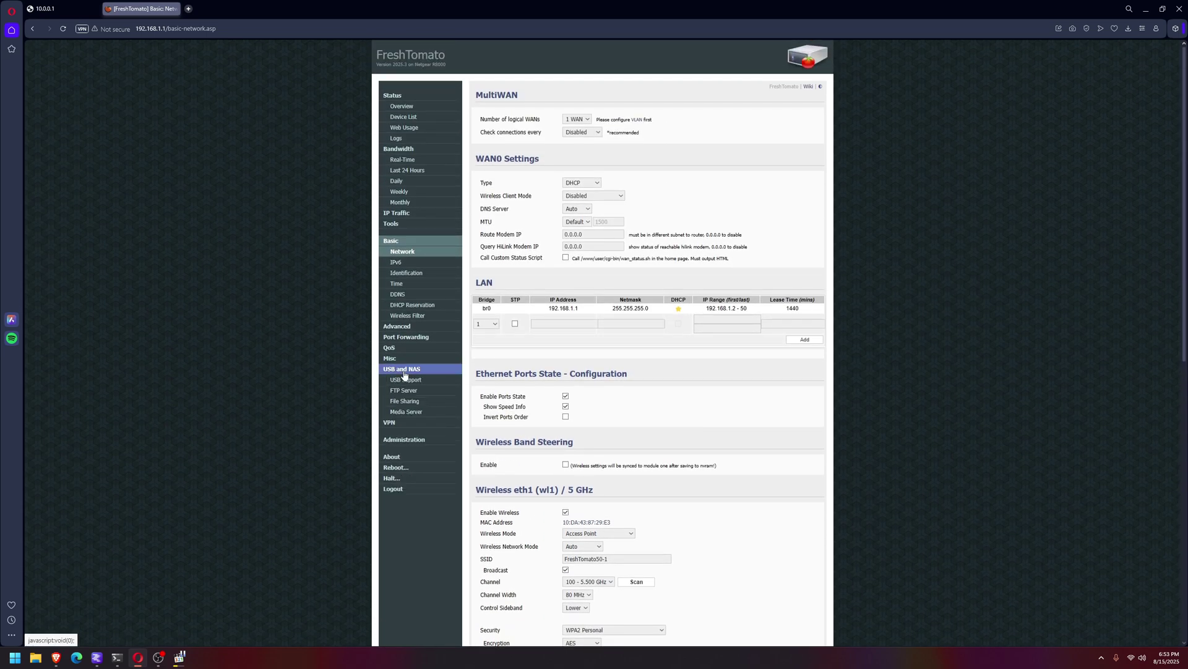
{"action": "left_click", "coordinate": [408, 380]}
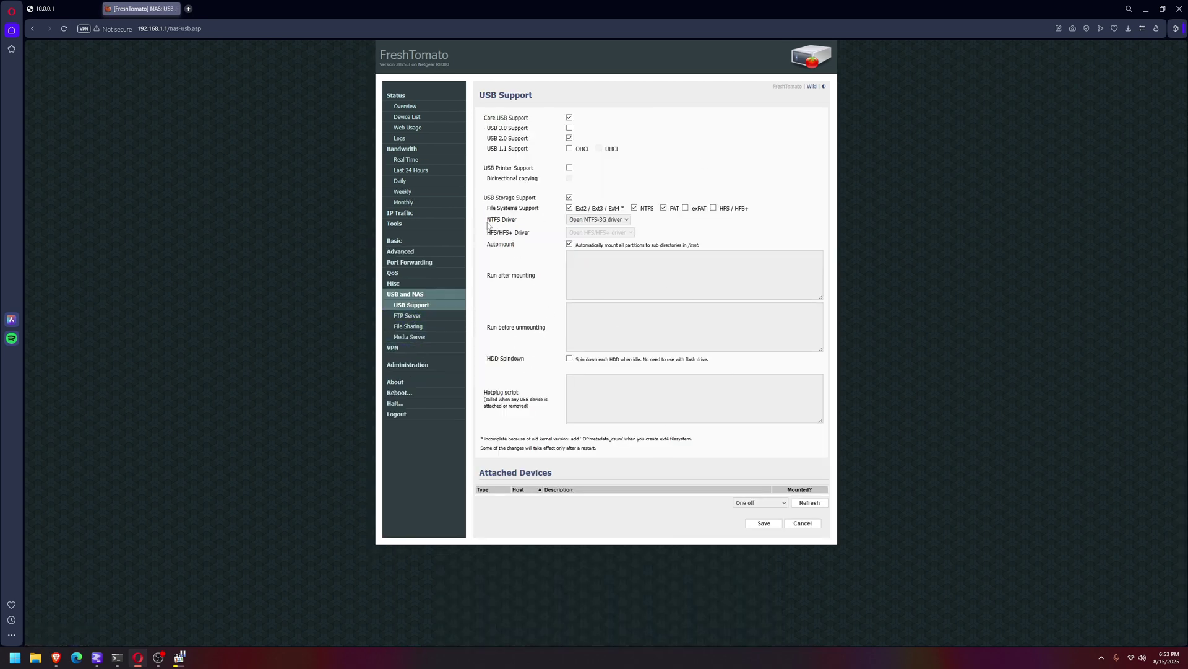
{"action": "left_click", "coordinate": [409, 252]}
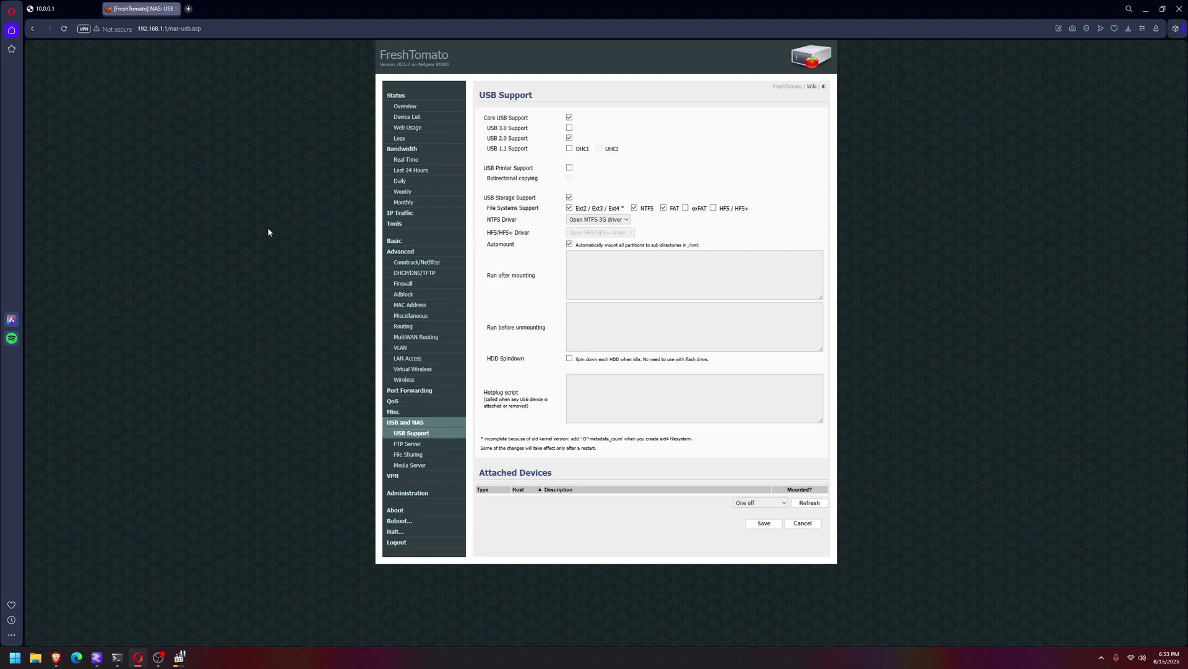
{"action": "left_click", "coordinate": [414, 295]}
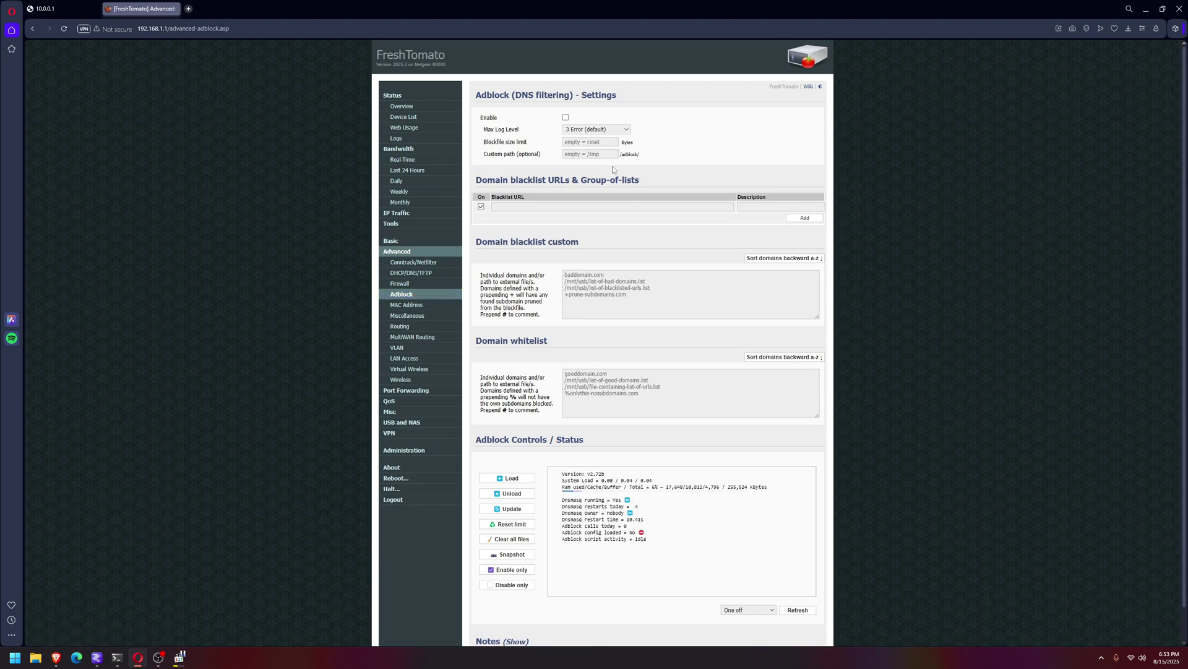
{"action": "left_click", "coordinate": [565, 117]}
{"action": "scroll", "coordinate": [593, 350], "scroll_direction": "down", "scroll_amount": 1}
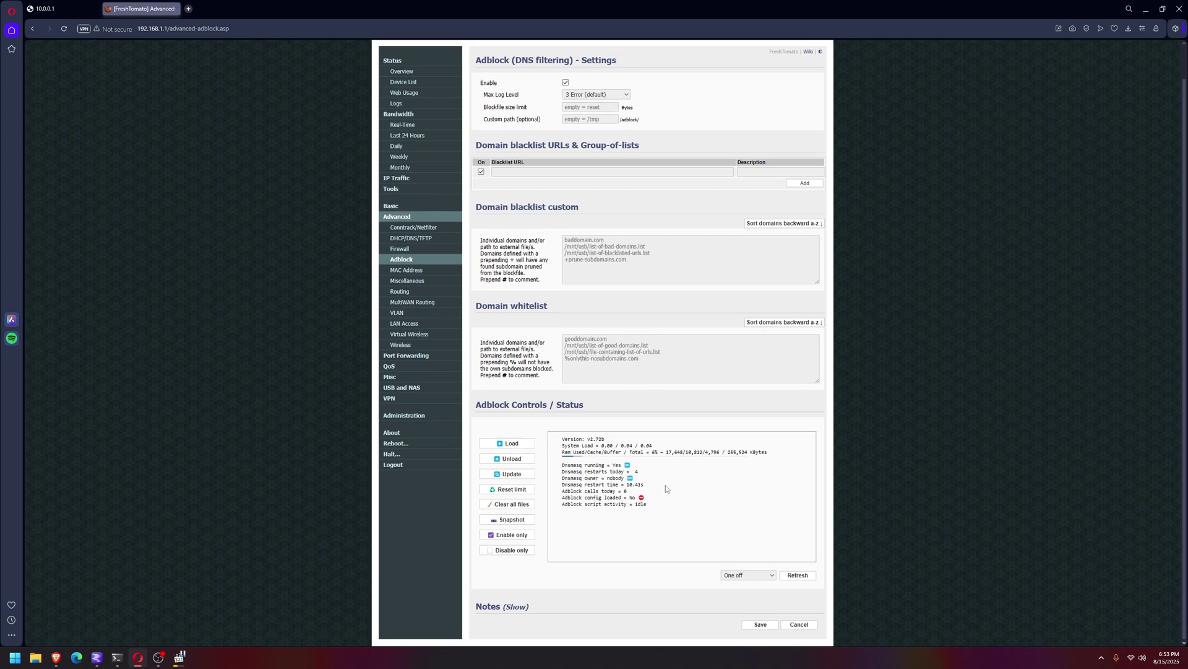
{"action": "left_click", "coordinate": [757, 626]}
- Review the Max Log Level options unchanged, then open the Real-Time bandwidth graph
{"action": "scroll", "coordinate": [610, 323], "scroll_direction": "up", "scroll_amount": 1}
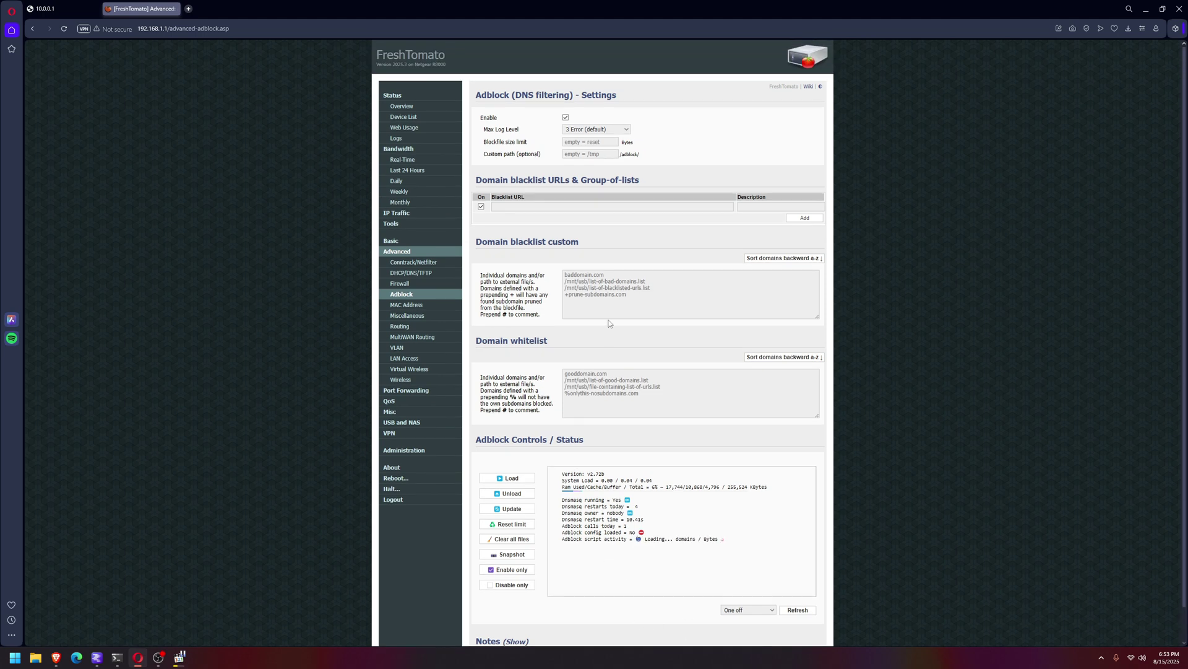
{"action": "left_click", "coordinate": [626, 130]}
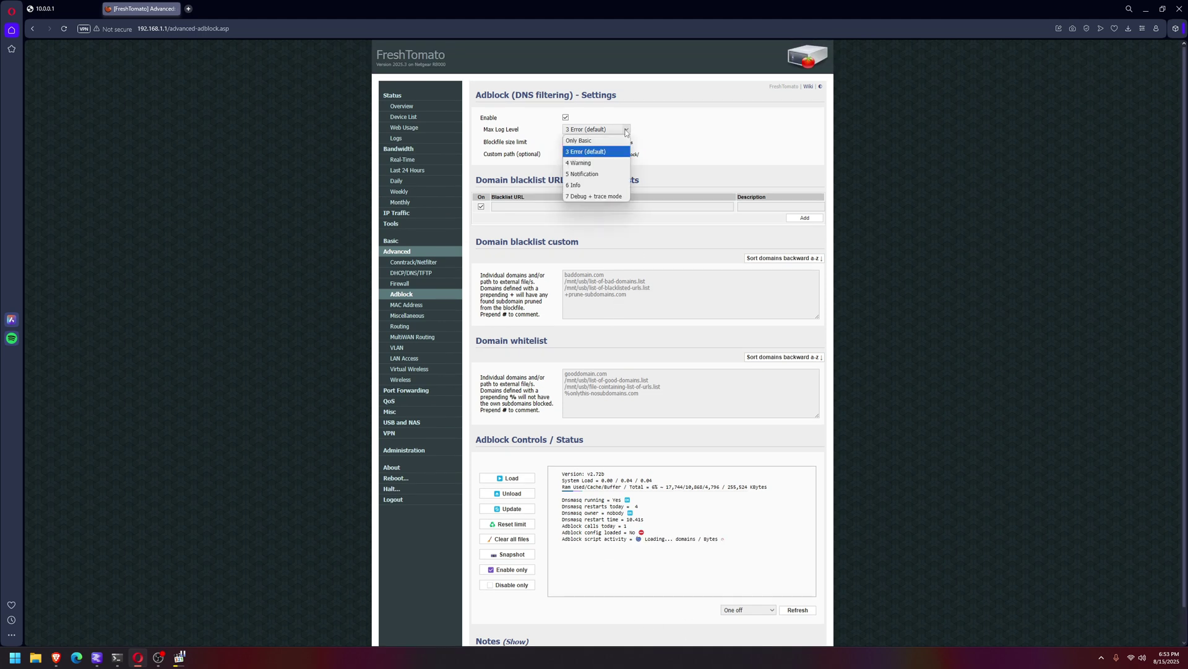
{"action": "left_click", "coordinate": [626, 130]}
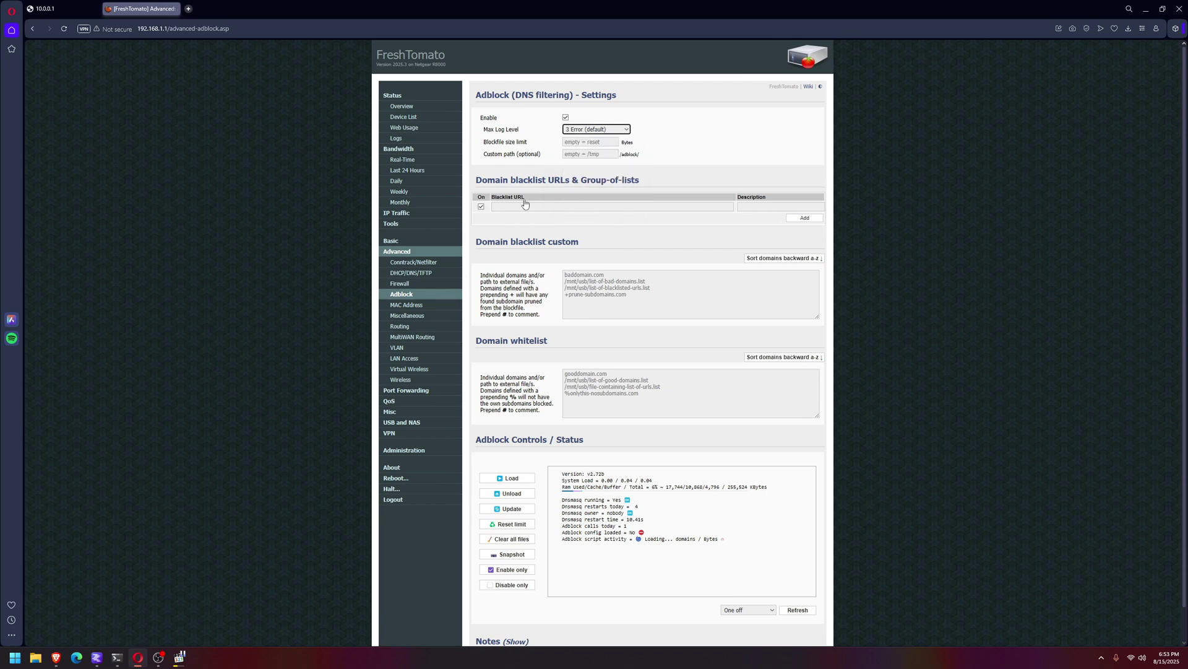
{"action": "left_click", "coordinate": [407, 160]}
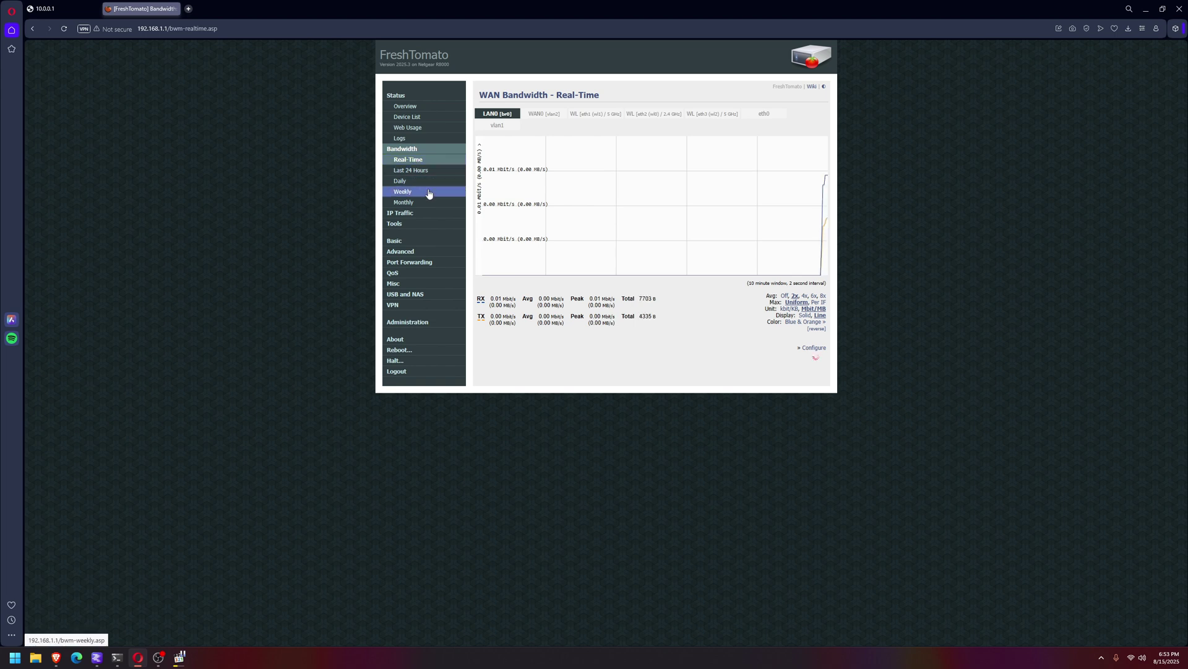
- Visit Status > Web Usage, then open VPN > OpenVPN Server configuration
{"action": "left_click", "coordinate": [421, 128]}
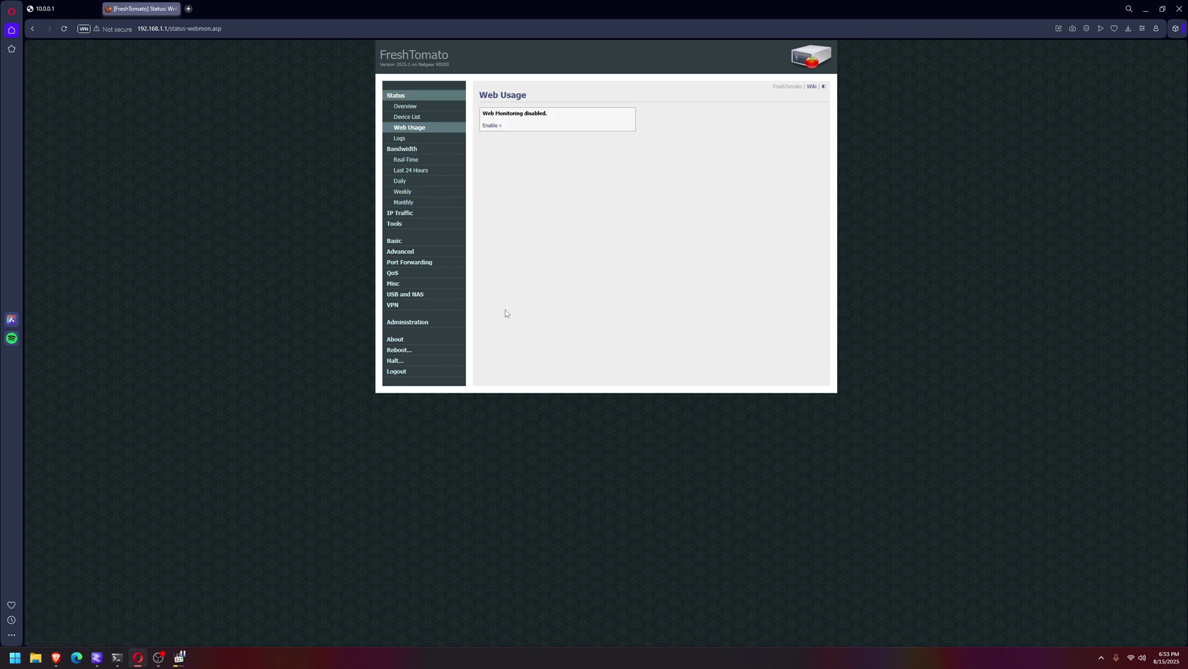
{"action": "left_click", "coordinate": [414, 225]}
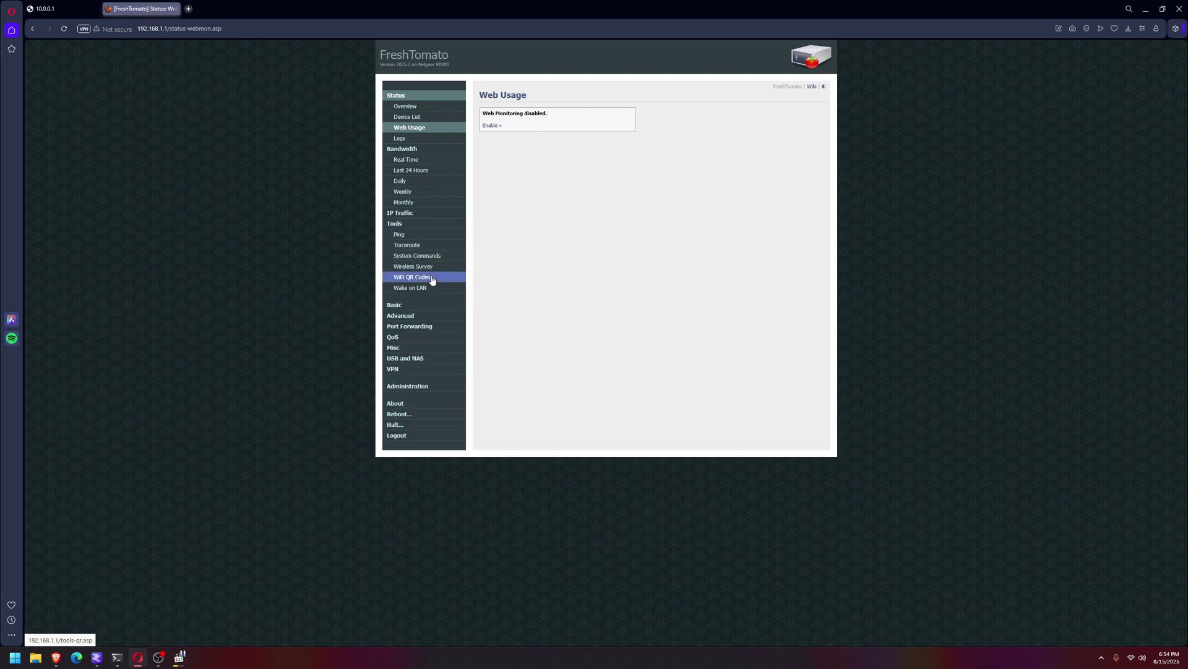
{"action": "left_click", "coordinate": [416, 370]}
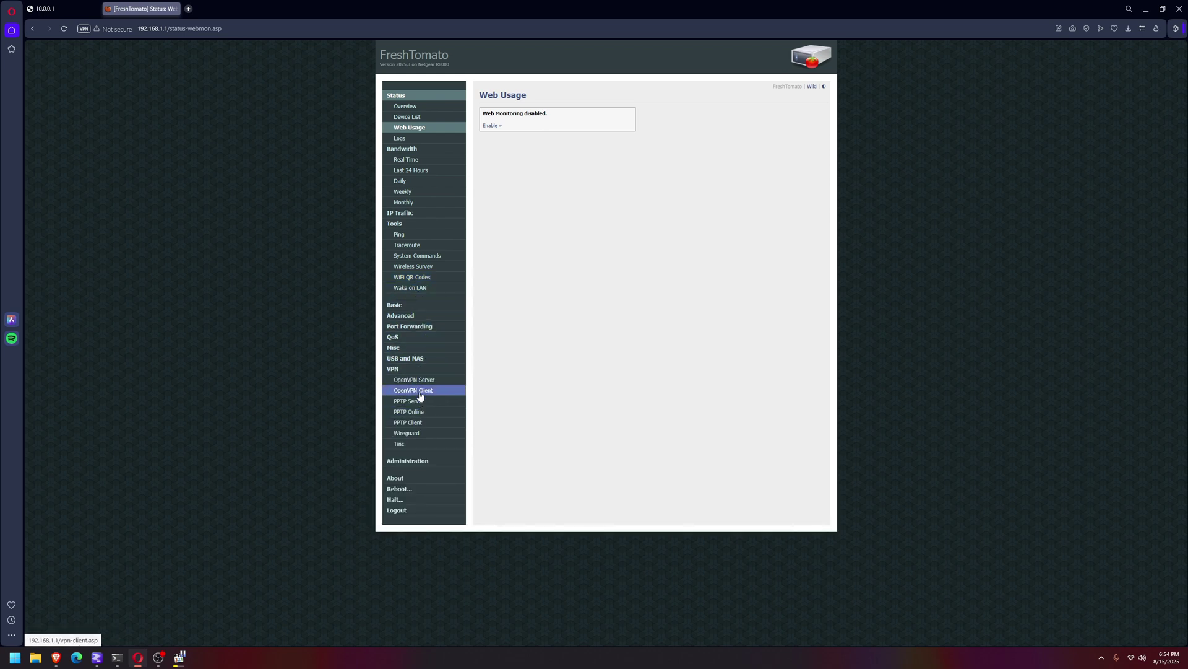
{"action": "left_click", "coordinate": [420, 380]}
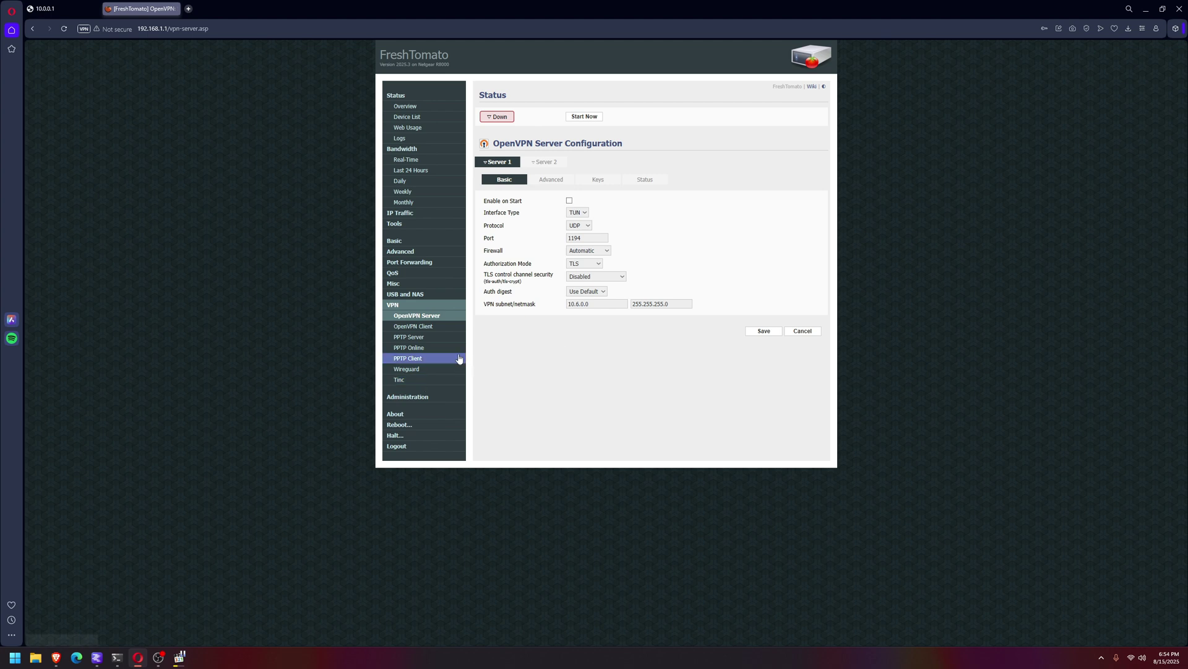
- Review the OpenVPN Client's Keys, Advanced and Basic settings, setting the client to start automatically
{"action": "left_click", "coordinate": [439, 333]}
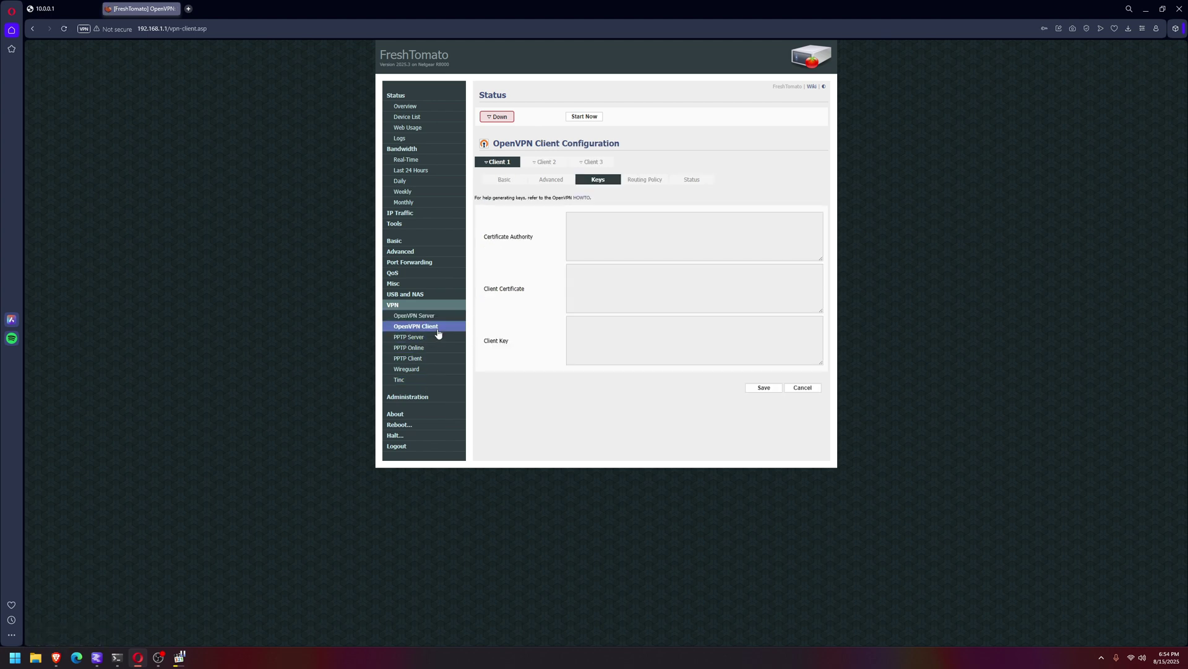
{"action": "left_click", "coordinate": [607, 234]}
{"action": "key", "text": "Tab"}
{"action": "key", "text": "Tab"}
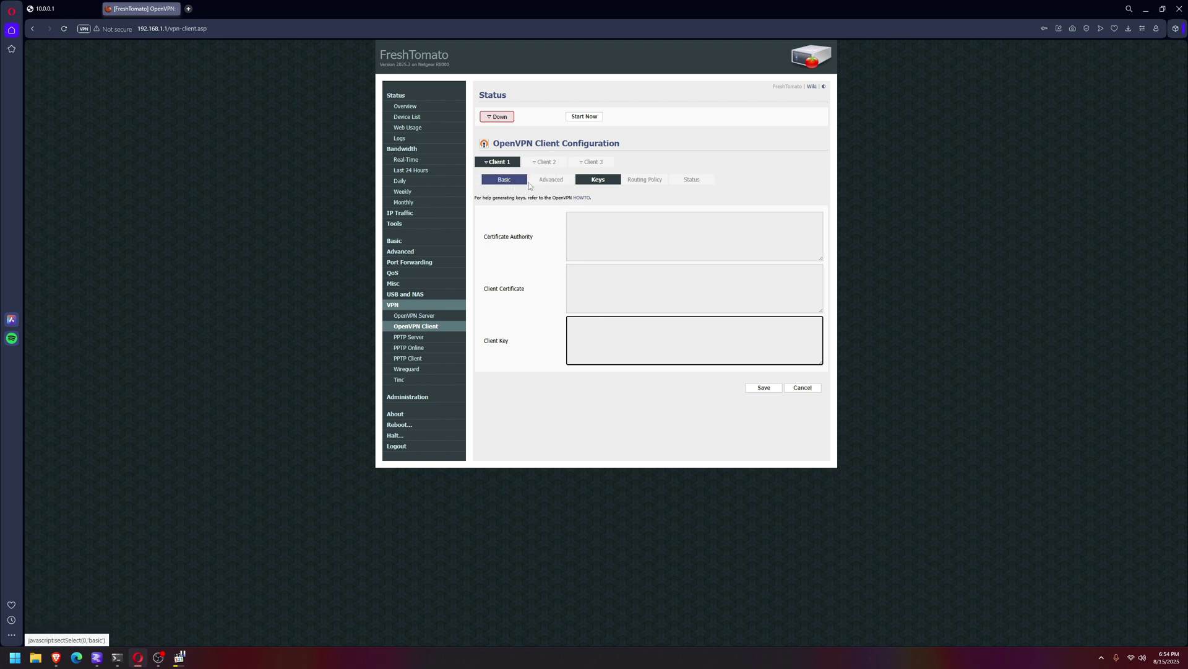
{"action": "left_click", "coordinate": [504, 181]}
{"action": "left_click", "coordinate": [502, 183]}
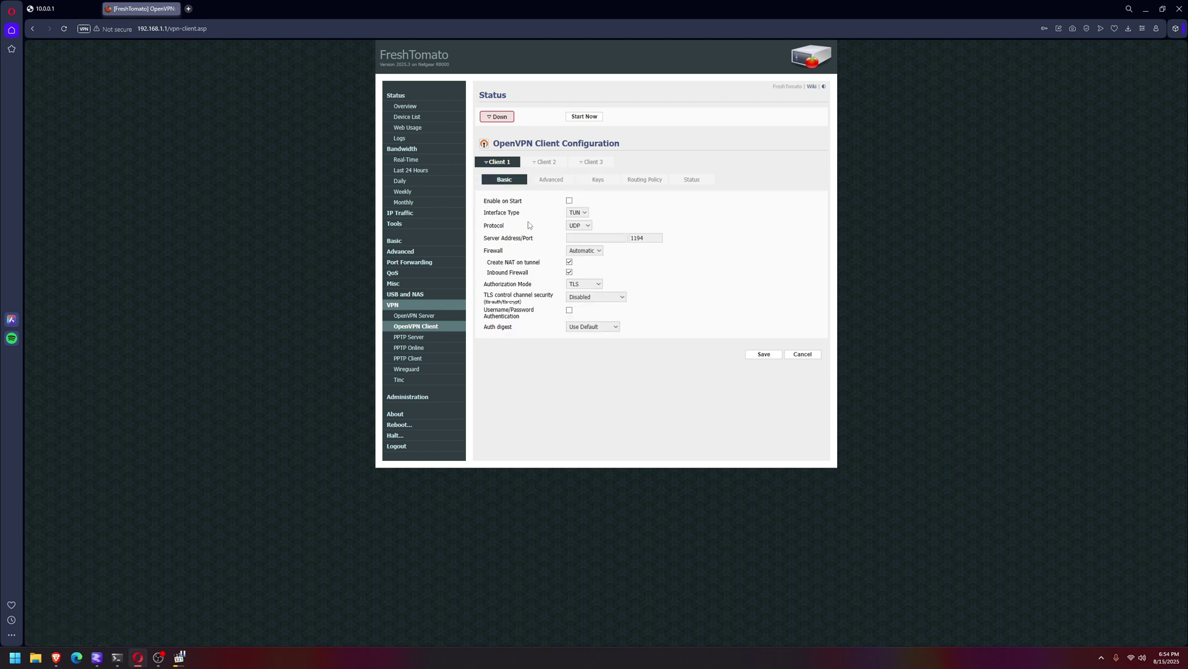
{"action": "left_click", "coordinate": [569, 200]}
- Look over the Wireguard interface and Peers pages, then return to the OpenVPN Client page
{"action": "left_click", "coordinate": [426, 369]}
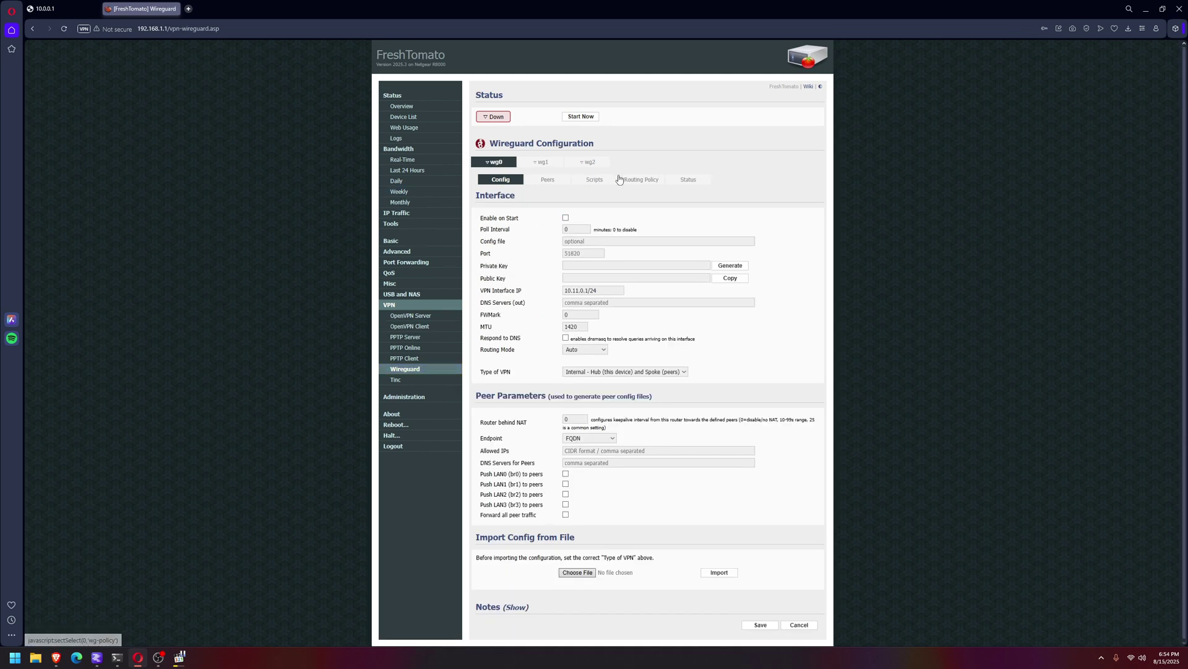
{"action": "left_click", "coordinate": [548, 180]}
{"action": "left_click", "coordinate": [506, 183]}
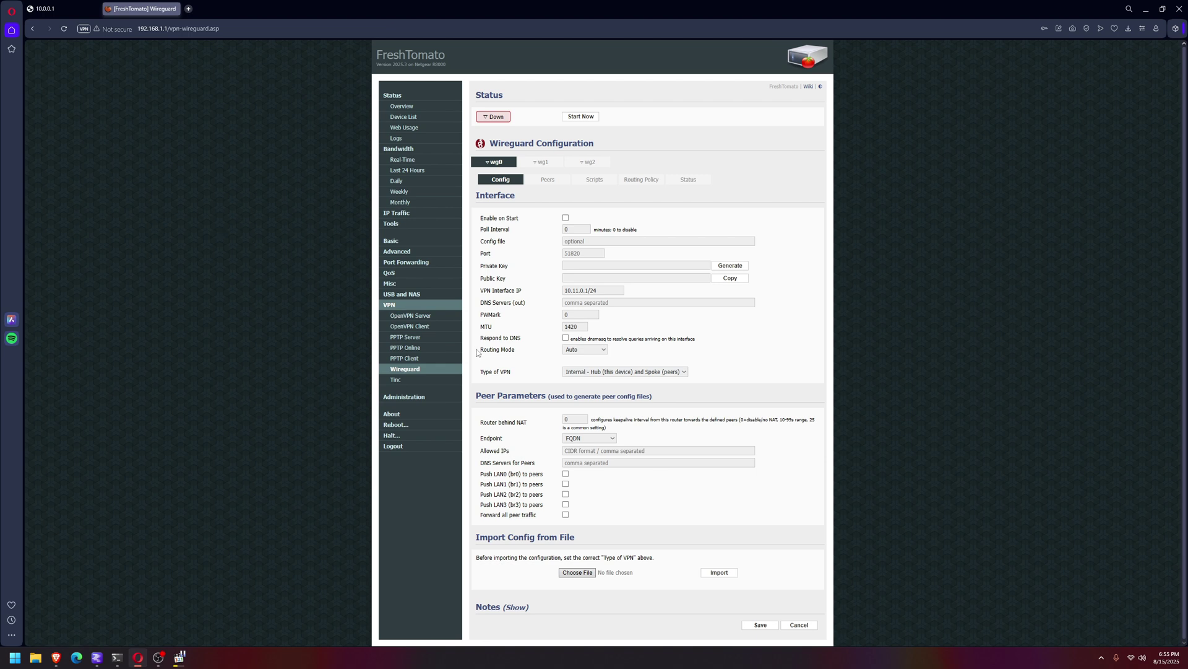
{"action": "left_click", "coordinate": [410, 326]}
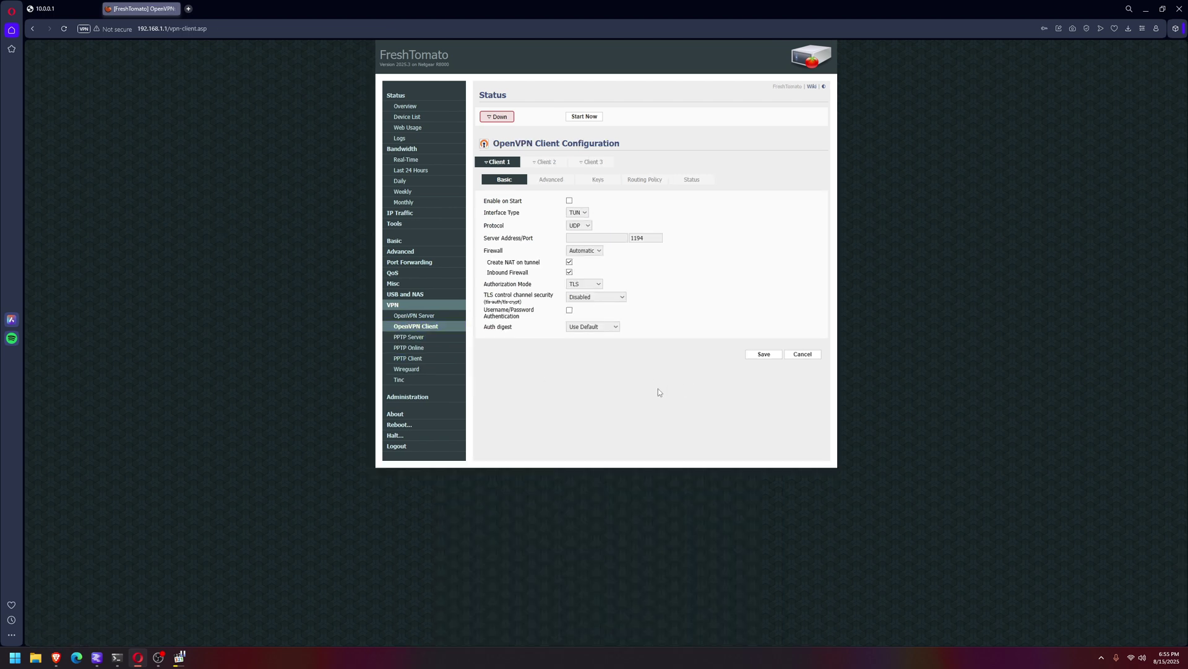